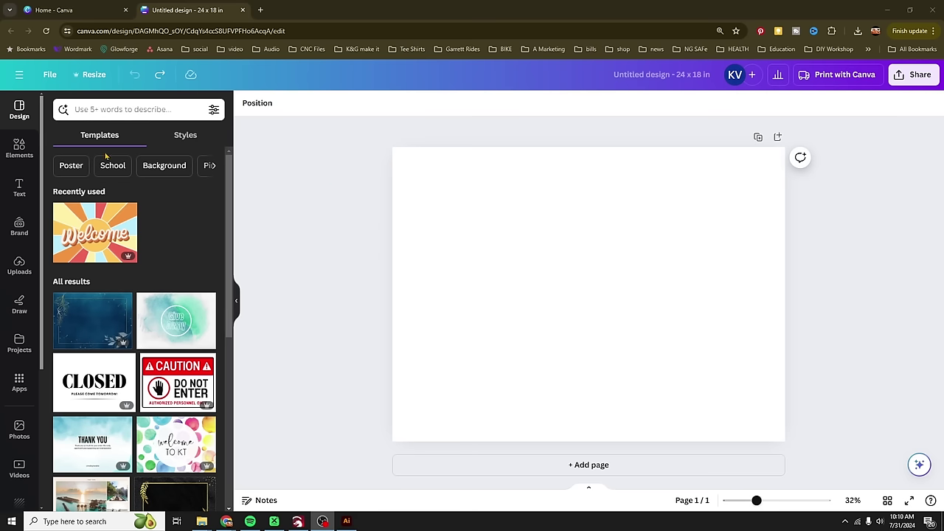
Step: Search Canva's Elements library for 'ring' graphics
left_click(22, 151)
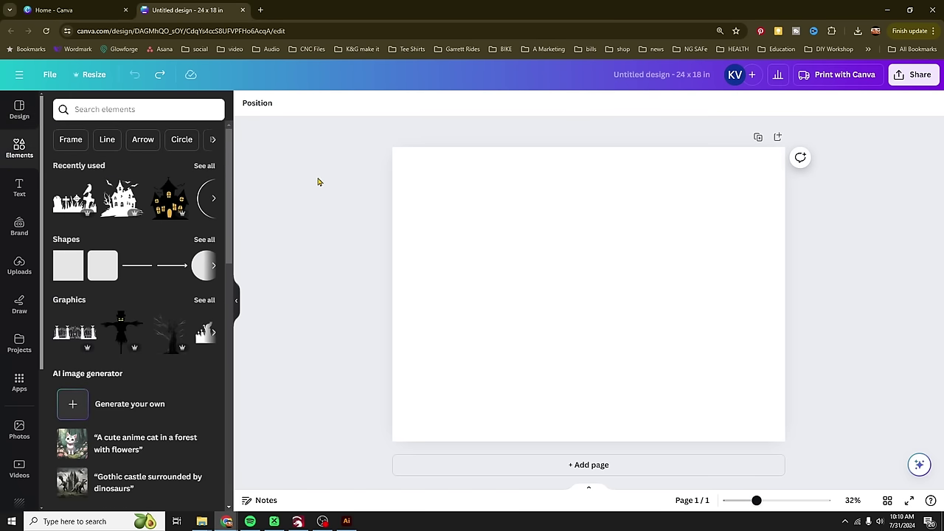
left_click(127, 110)
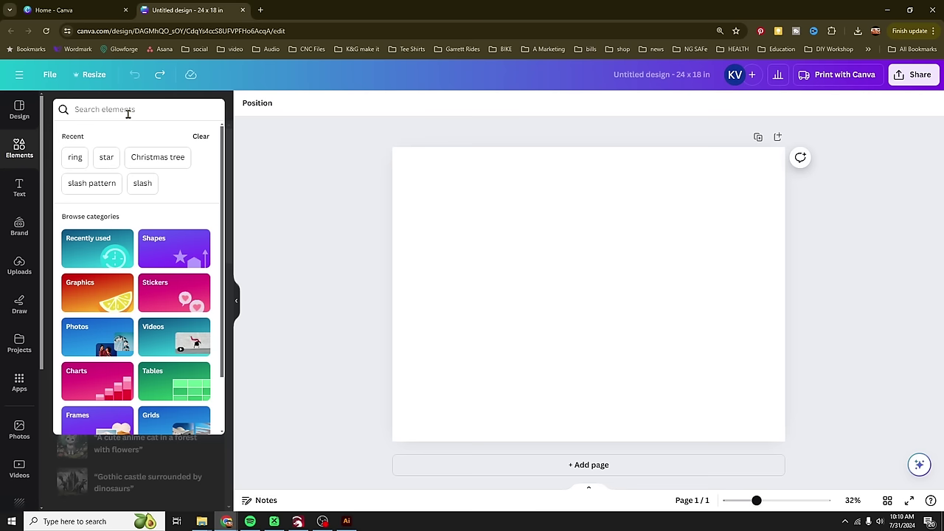
type("ring")
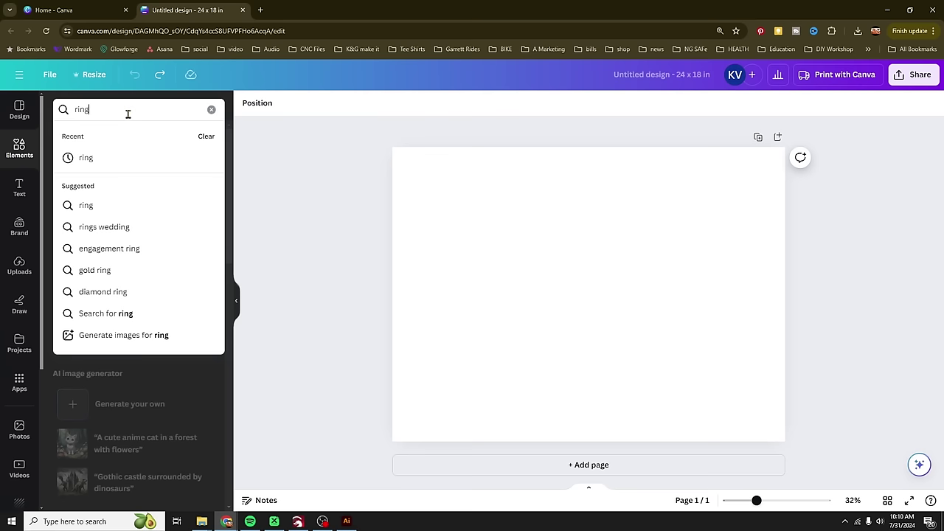
key("Return")
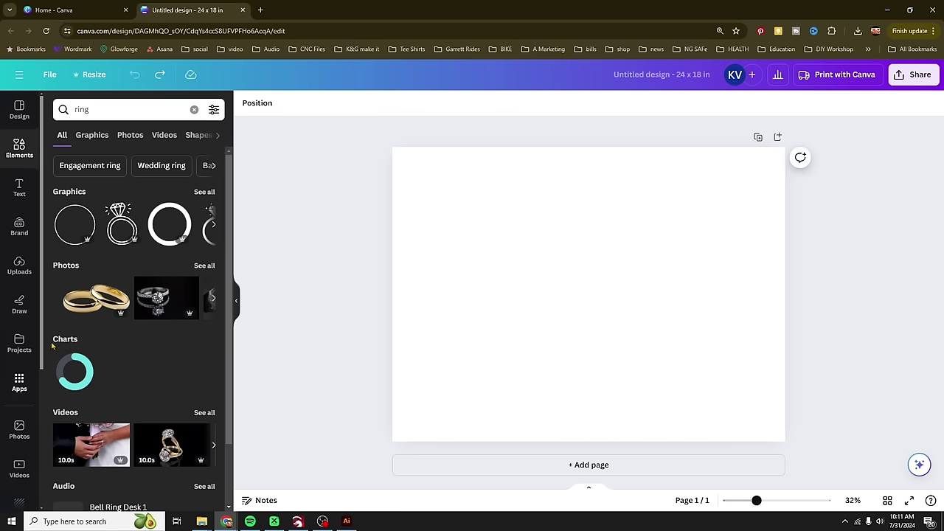
Step: Add the plain circle outline and shrink it to about 4 inches wide at lower left
left_click(64, 222)
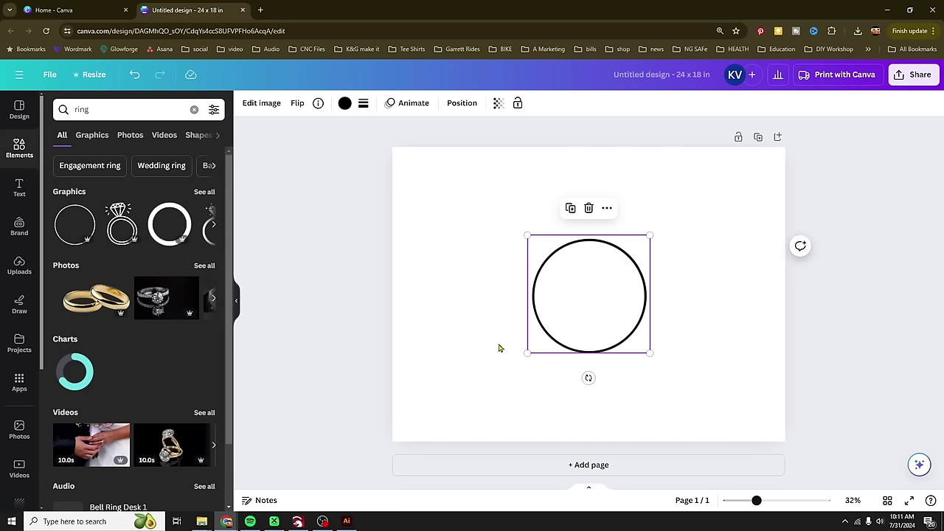
left_click_drag(558, 287, 465, 338)
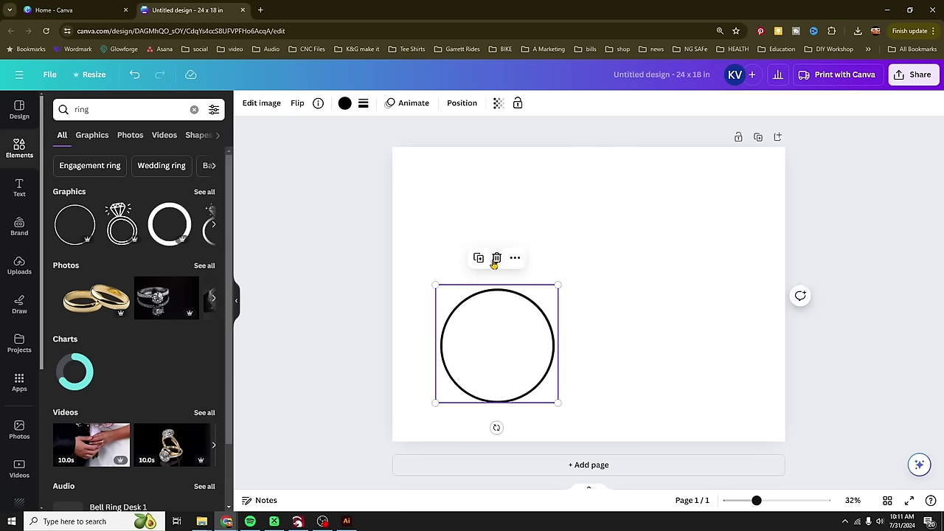
left_click_drag(558, 284, 517, 322)
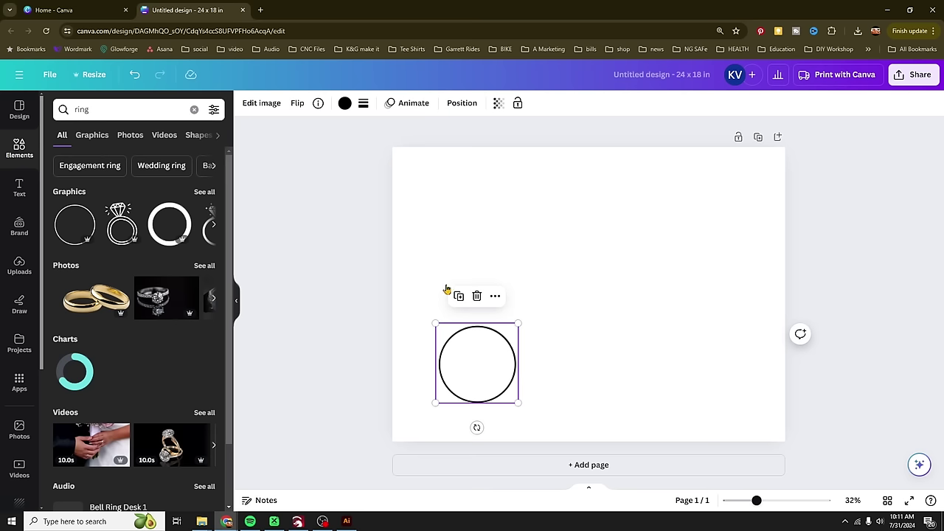
left_click(569, 308)
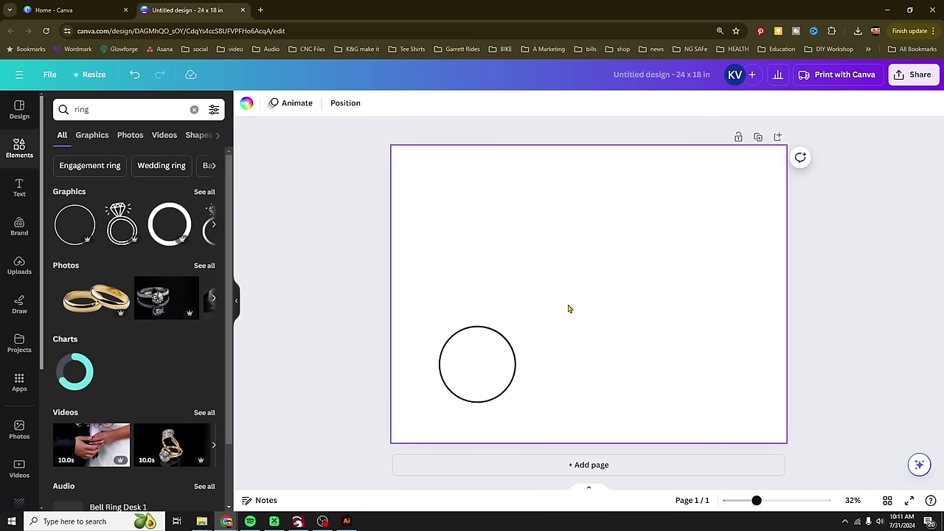
Step: Duplicate the circle and place the copy to the right of the original
left_click(466, 372)
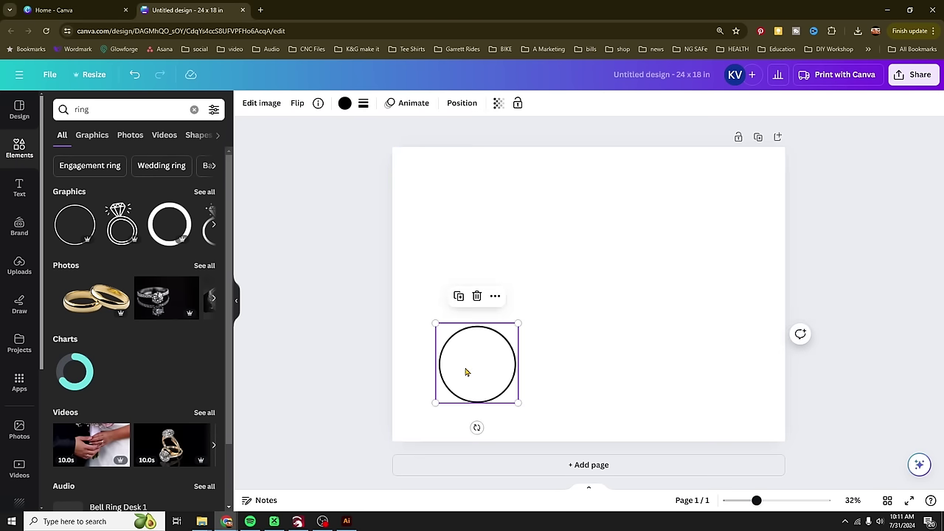
left_click(458, 296)
left_click_drag(483, 369, 624, 369)
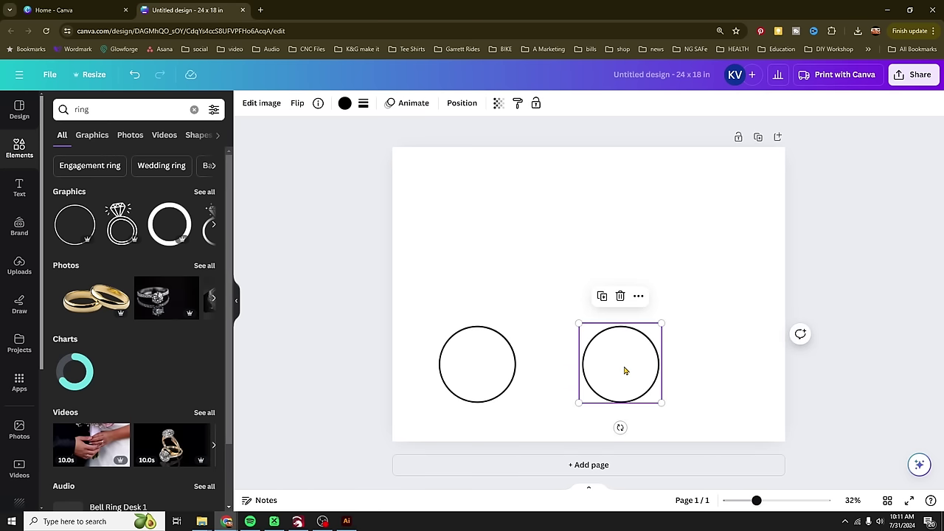
left_click(551, 380)
left_click(619, 379)
left_click_drag(620, 369, 642, 363)
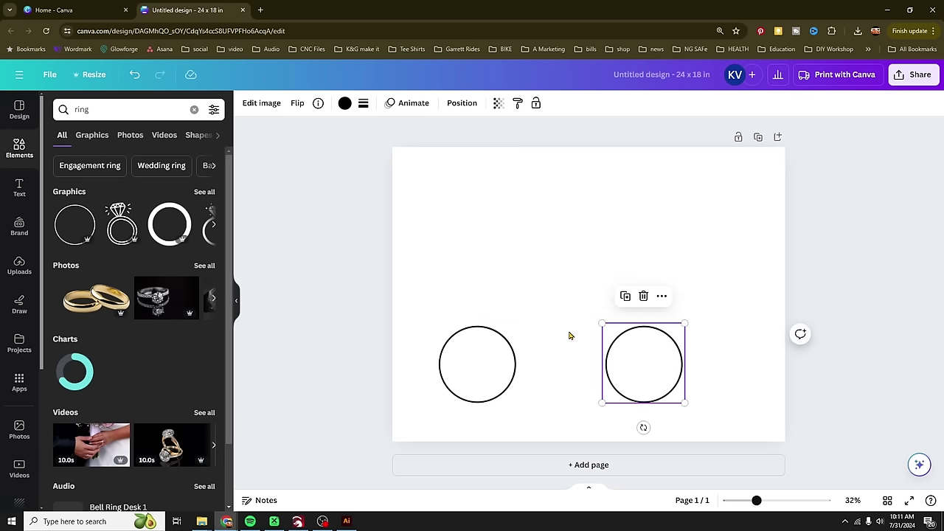
left_click(539, 375)
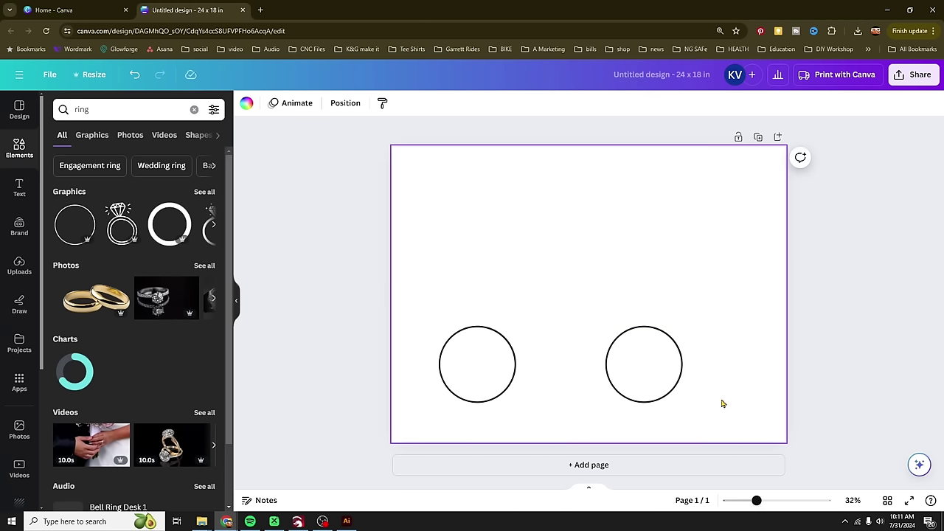
Step: Duplicate both circles upward into a second row and filter ring results to Graphics
left_click_drag(723, 404, 415, 323)
left_click(558, 297)
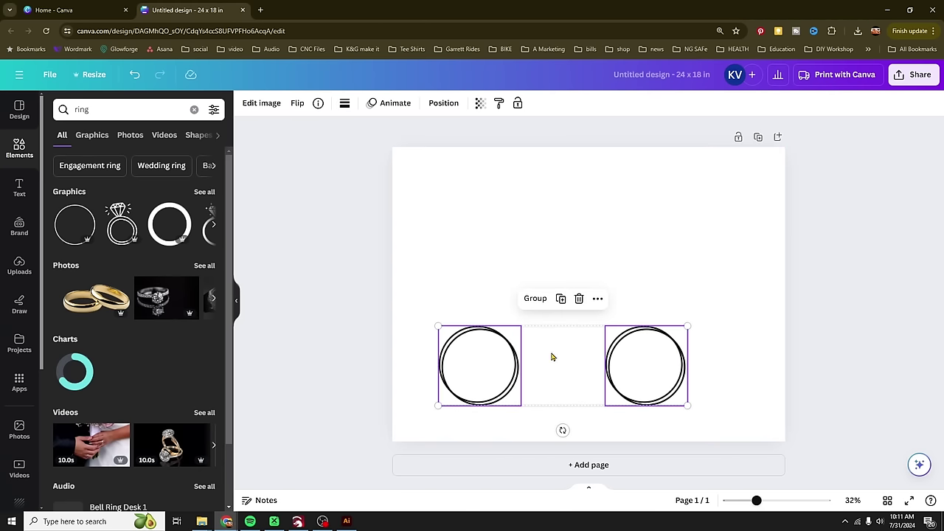
left_click_drag(559, 382, 557, 245)
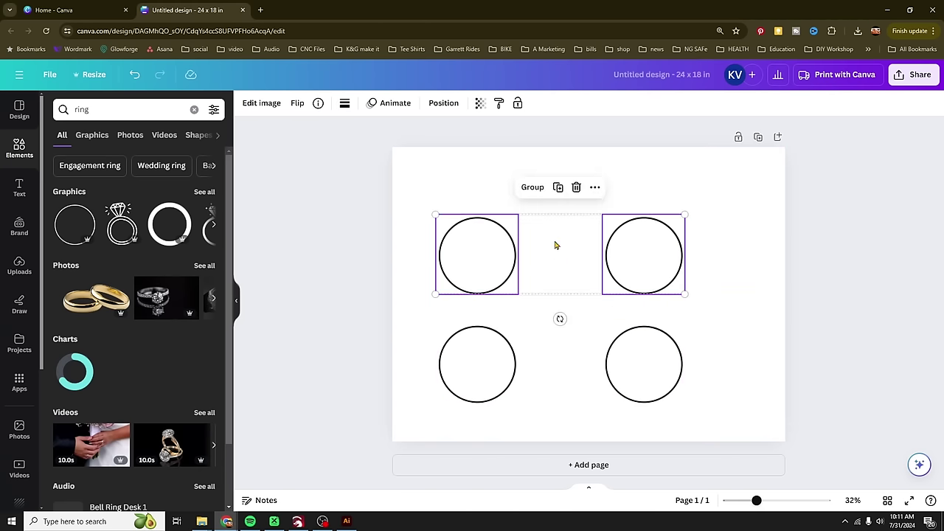
left_click(536, 148)
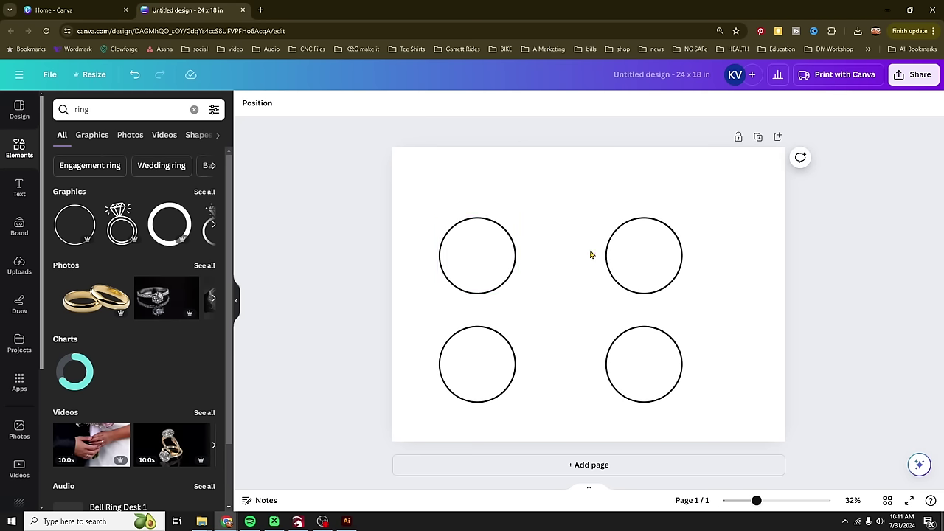
left_click(101, 136)
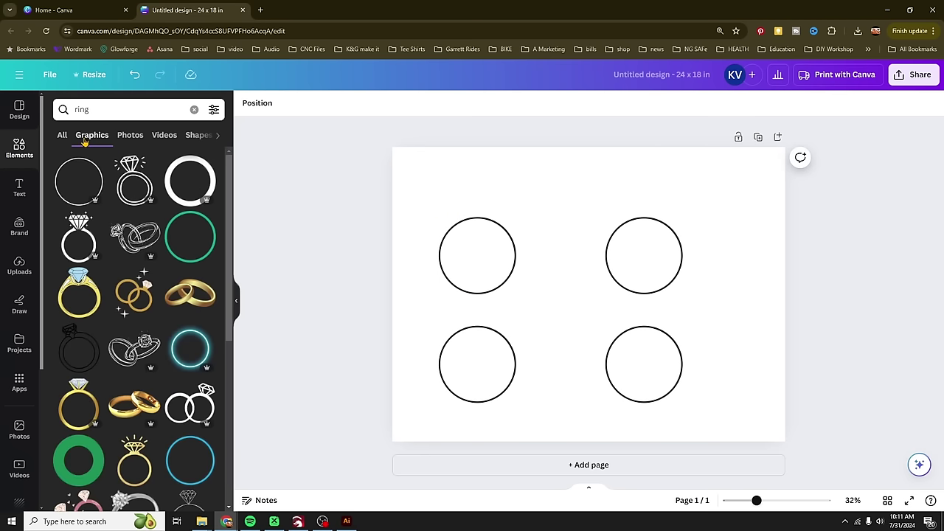
Step: Add the haunted house silhouette from recently used elements near the top-right circle
left_click(192, 110)
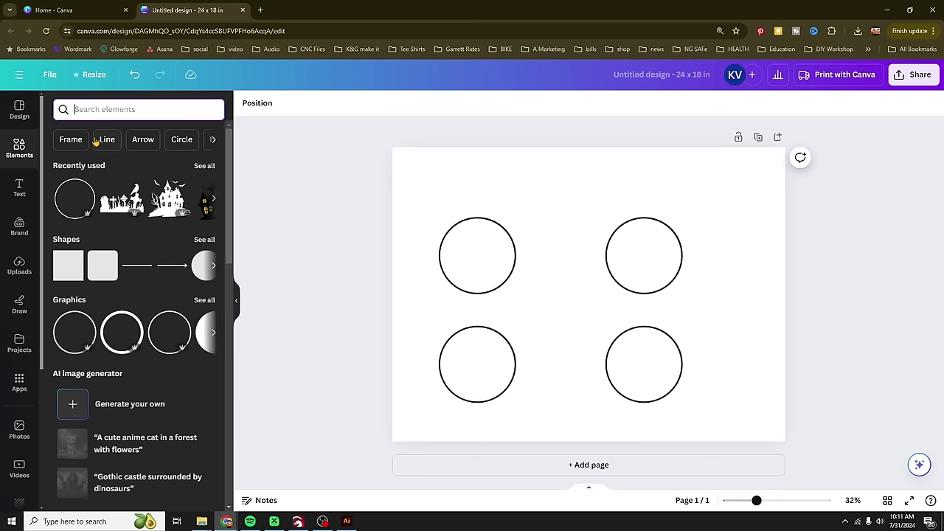
left_click(201, 166)
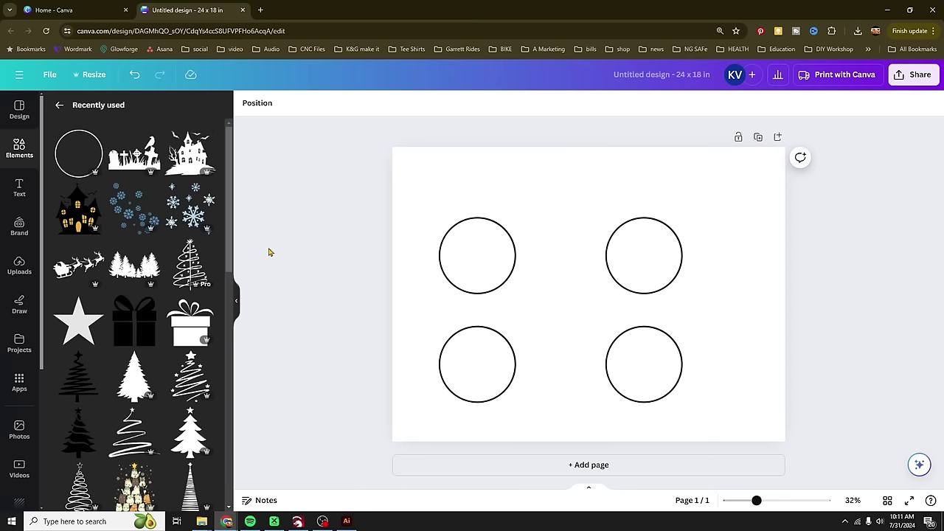
left_click(186, 157)
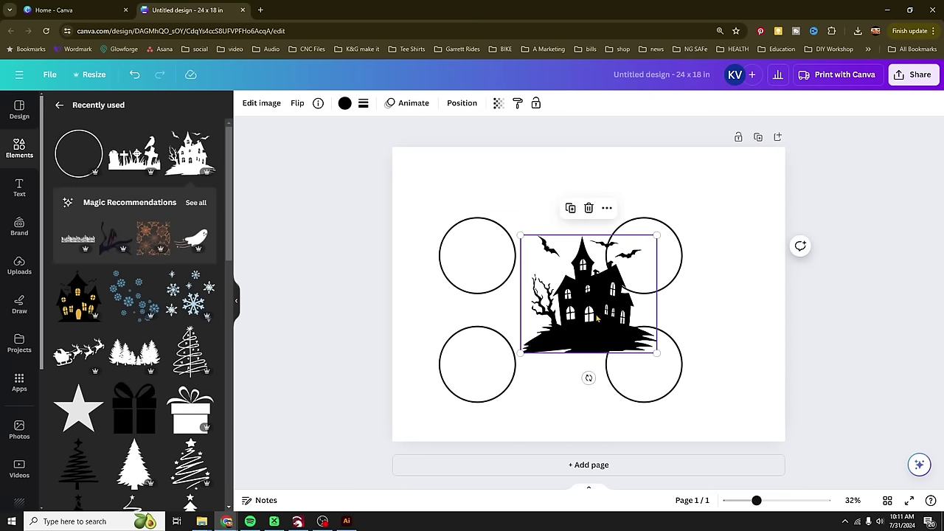
left_click_drag(598, 318, 649, 257)
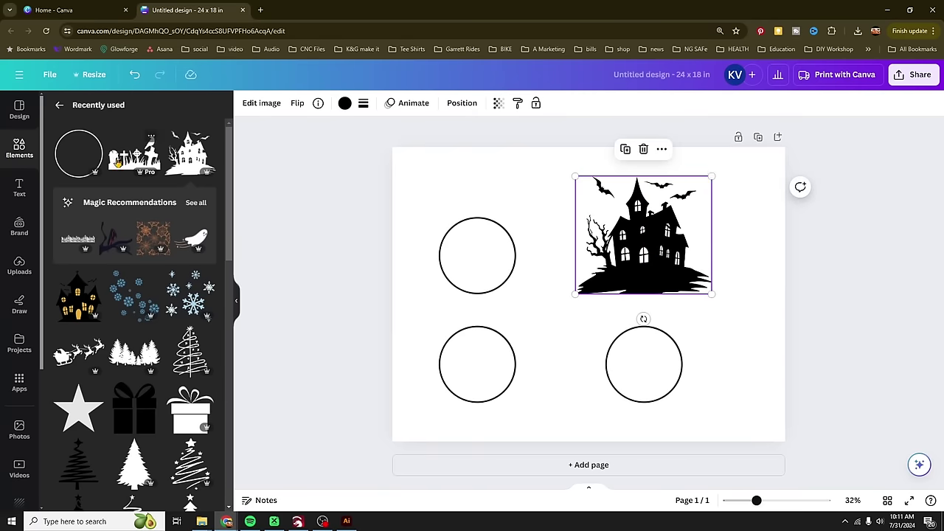
Step: Add the graveyard silhouette and shrink it to fit centred in the top-left circle
left_click(118, 161)
left_click_drag(591, 347, 483, 291)
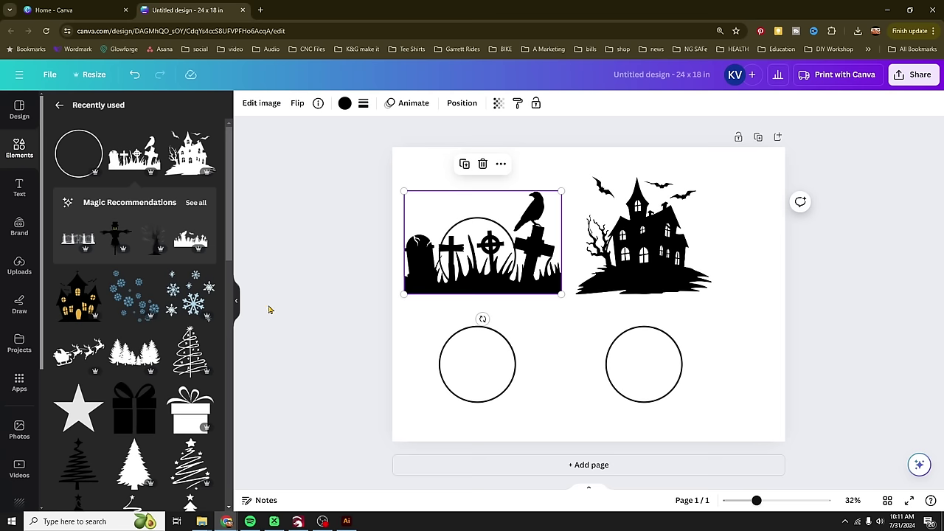
left_click_drag(562, 191, 506, 228)
left_click_drag(486, 284, 510, 283)
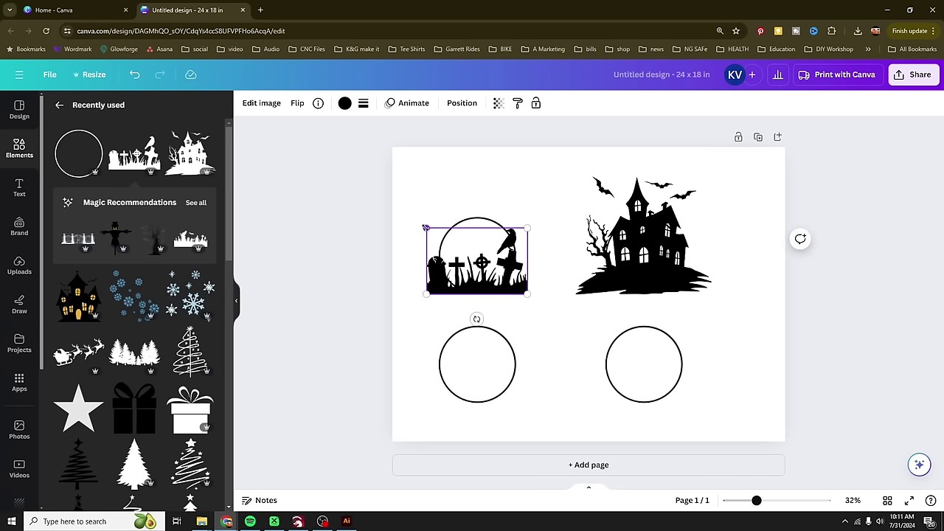
left_click_drag(428, 228, 439, 238)
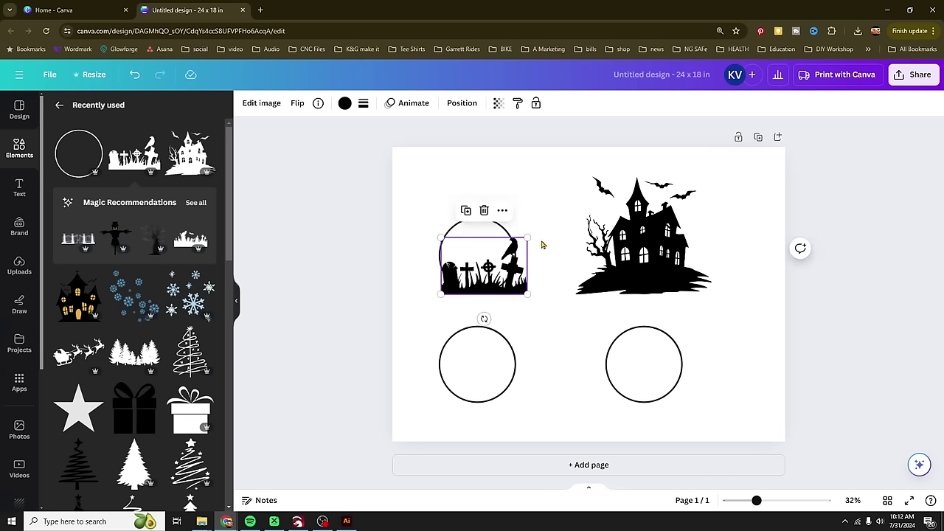
left_click_drag(528, 238, 515, 248)
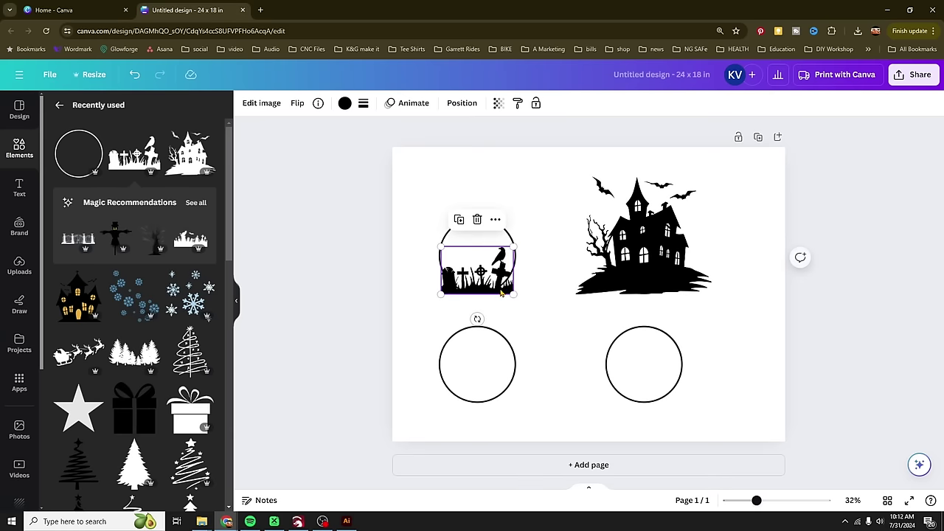
left_click_drag(503, 293, 503, 286)
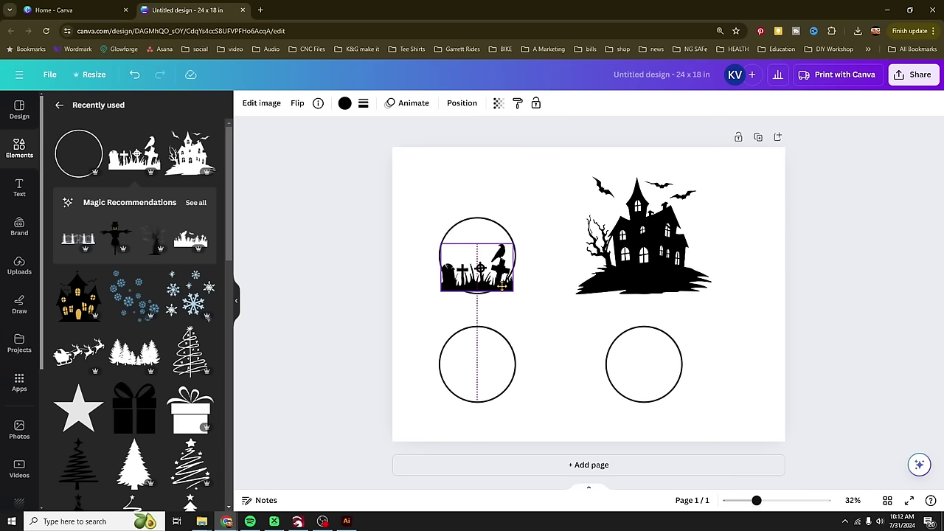
left_click_drag(502, 286, 502, 286)
left_click(539, 293)
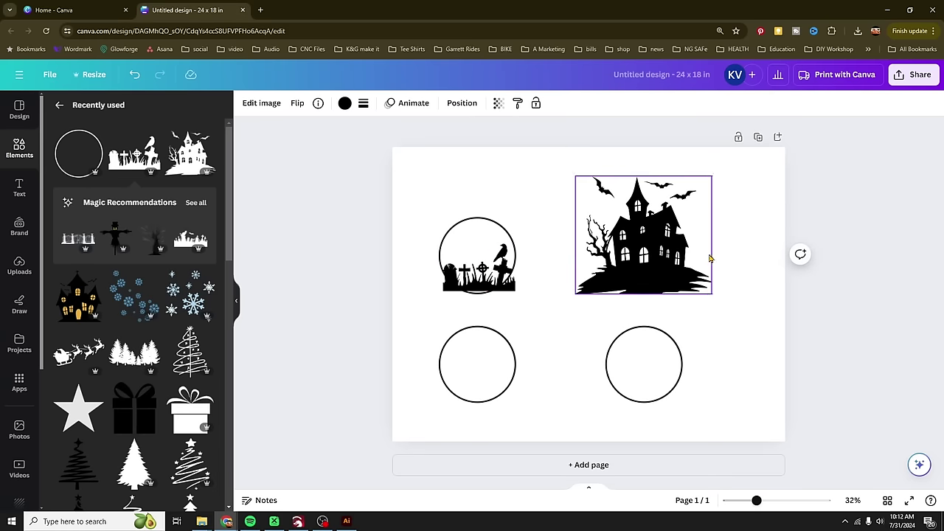
Step: Resize and position the haunted house inside the top-right circle
left_click(700, 210)
left_click_drag(711, 178, 644, 232)
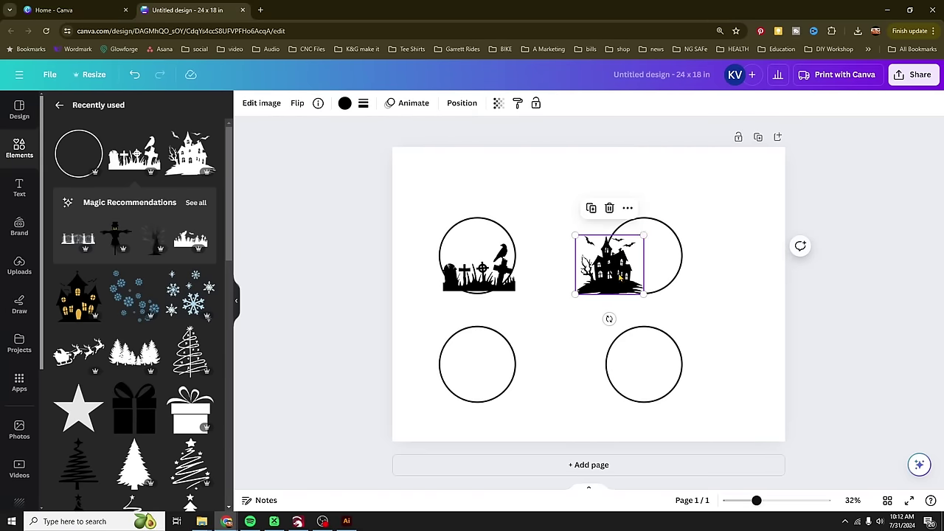
left_click_drag(616, 276, 652, 271)
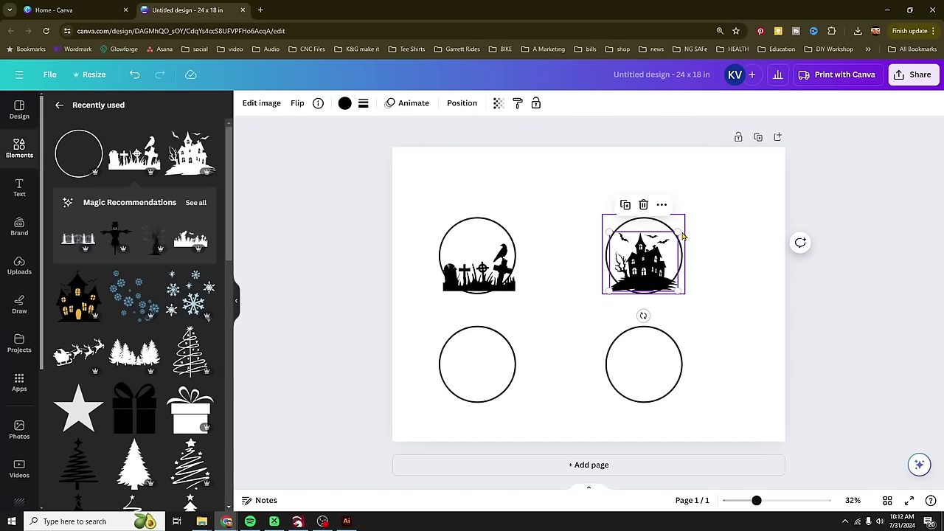
left_click_drag(678, 233, 691, 220)
left_click_drag(663, 259, 654, 260)
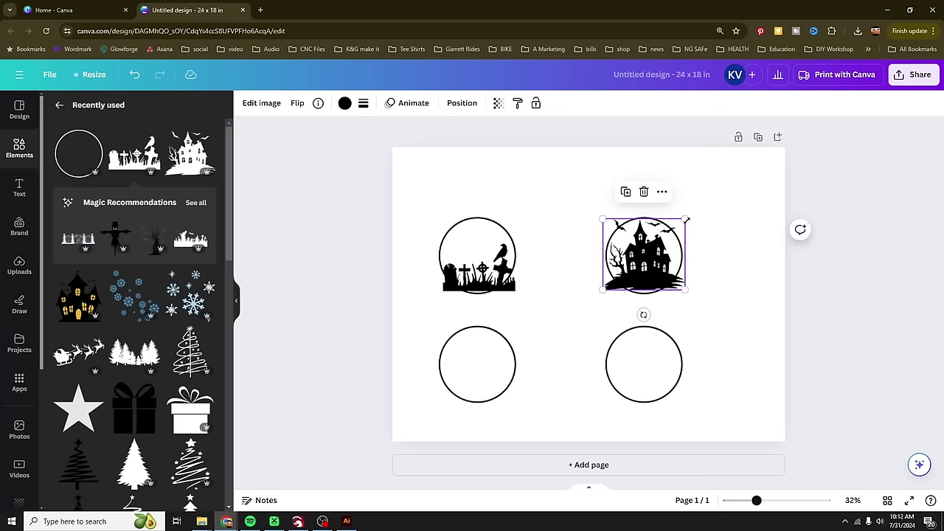
left_click_drag(685, 219, 689, 214)
left_click_drag(656, 269, 690, 294)
left_click(711, 249)
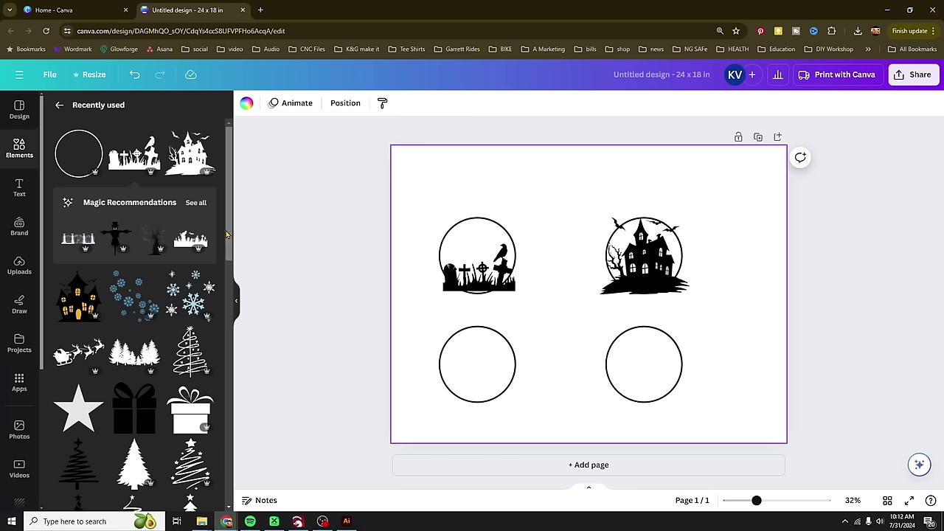
Step: Add the pine trees and shrink them into the lower-left circle
left_click_drag(229, 236, 228, 274)
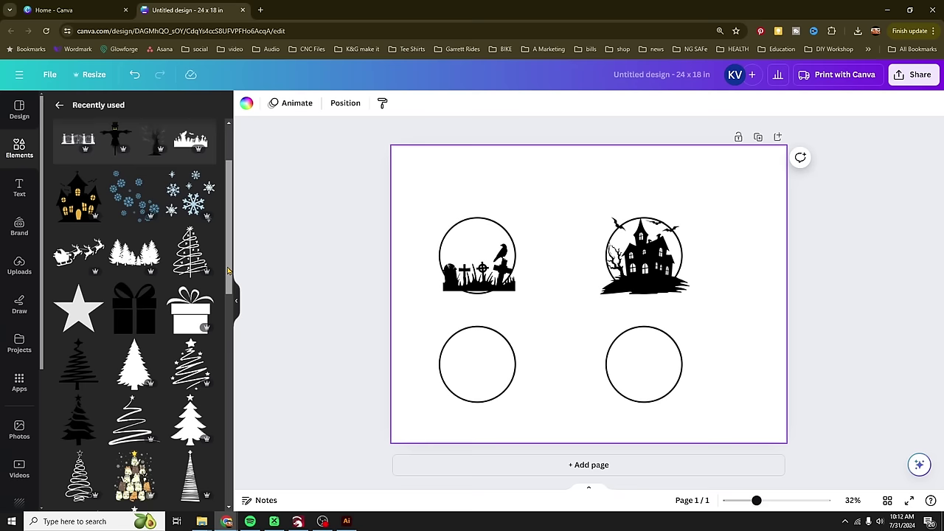
left_click(126, 253)
left_click_drag(588, 292, 489, 365)
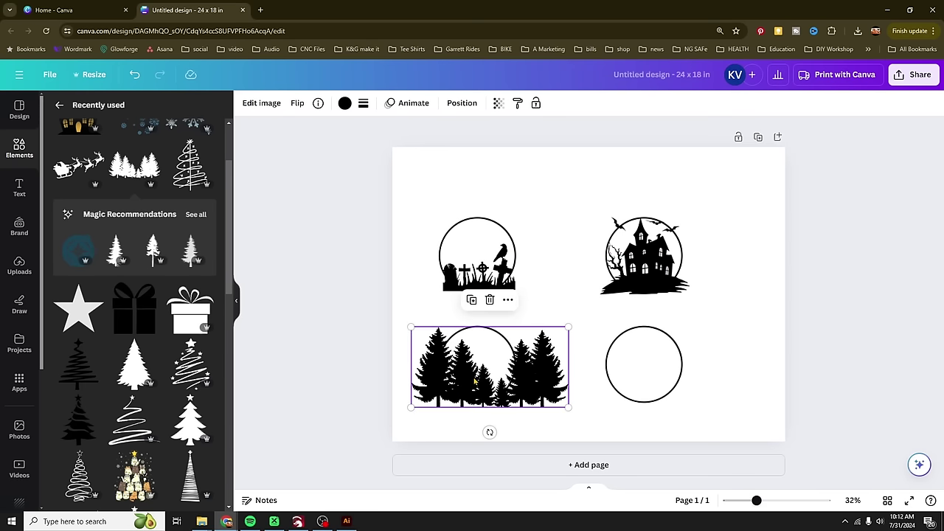
left_click_drag(567, 406, 529, 408)
left_click(539, 333)
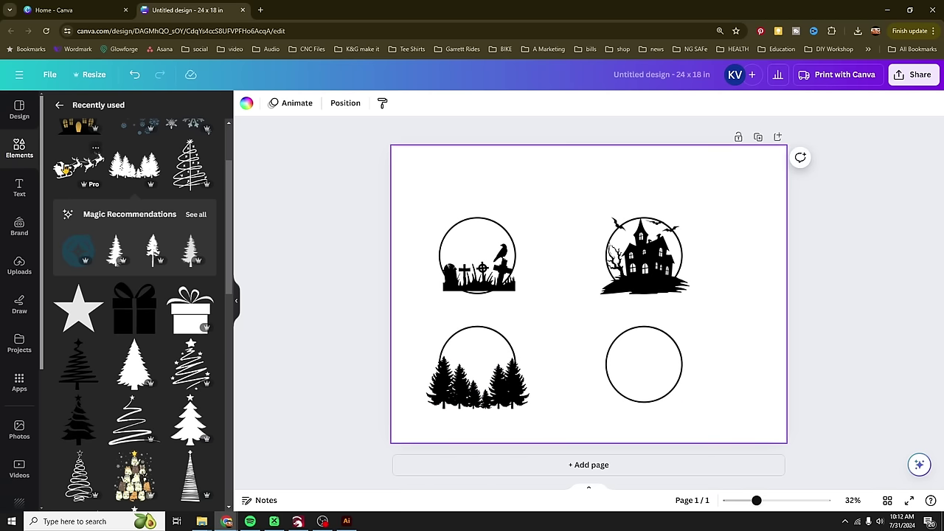
Step: Add the Santa sleigh and shrink it to fit inside the lower-right circle
left_click(78, 166)
left_click_drag(581, 314, 647, 360)
left_click_drag(736, 299, 634, 392)
left_click(696, 354)
left_click(664, 355)
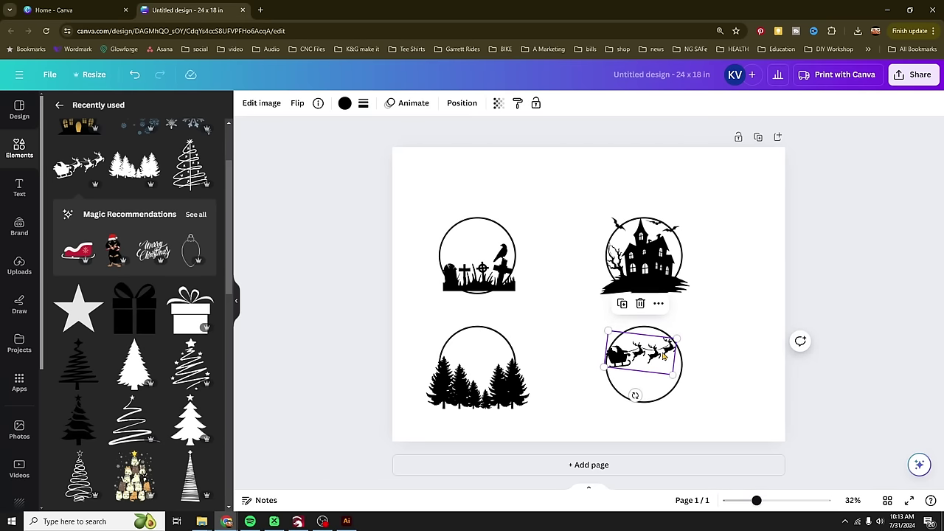
left_click(697, 341)
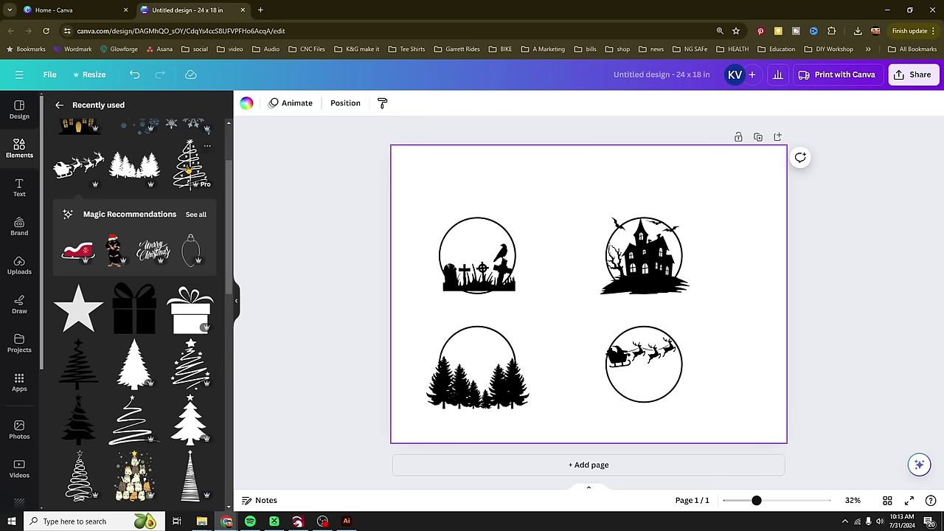
Step: Add the blue snowflakes, shrink them and centre them between the lower circles
scroll(156, 221, "up", 3)
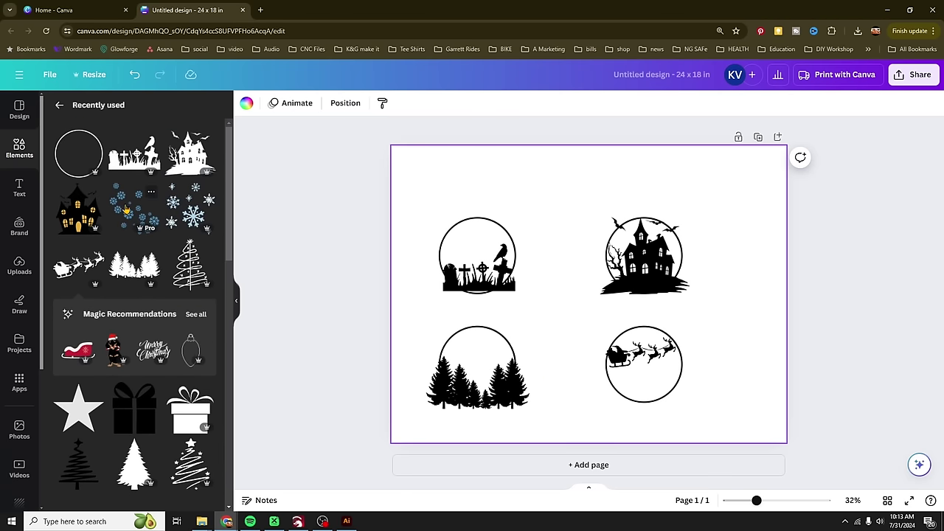
left_click(130, 210)
left_click_drag(647, 235, 601, 275)
left_click_drag(573, 325, 573, 379)
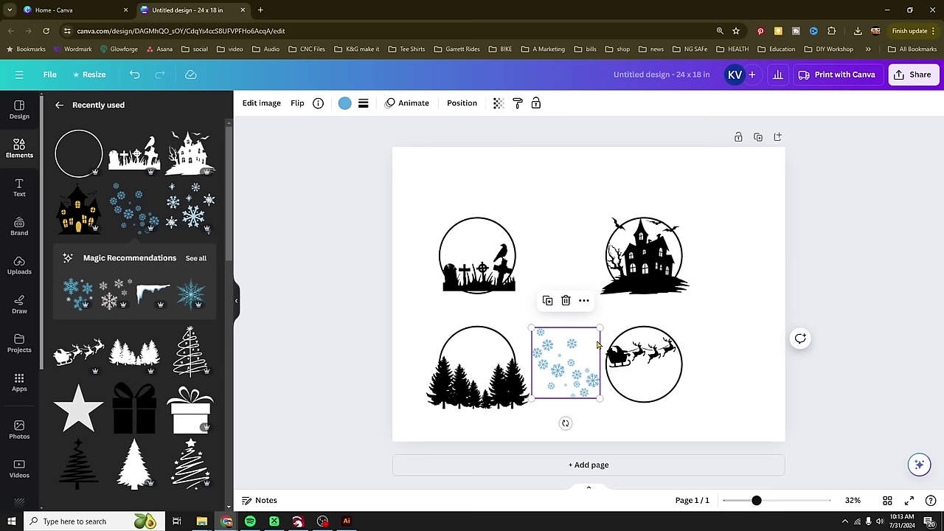
left_click_drag(600, 328, 567, 363)
left_click(733, 329)
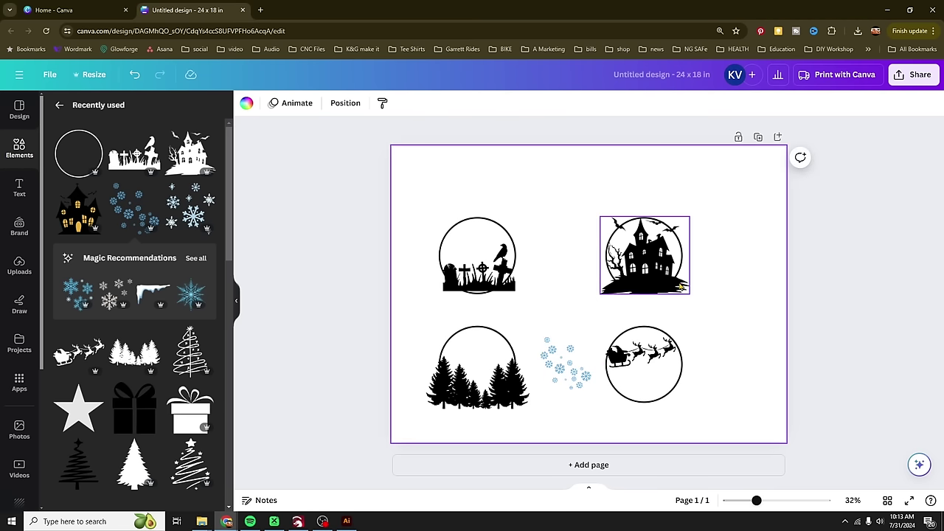
Step: Download the Canva design as an SVG with a transparent background
left_click(53, 77)
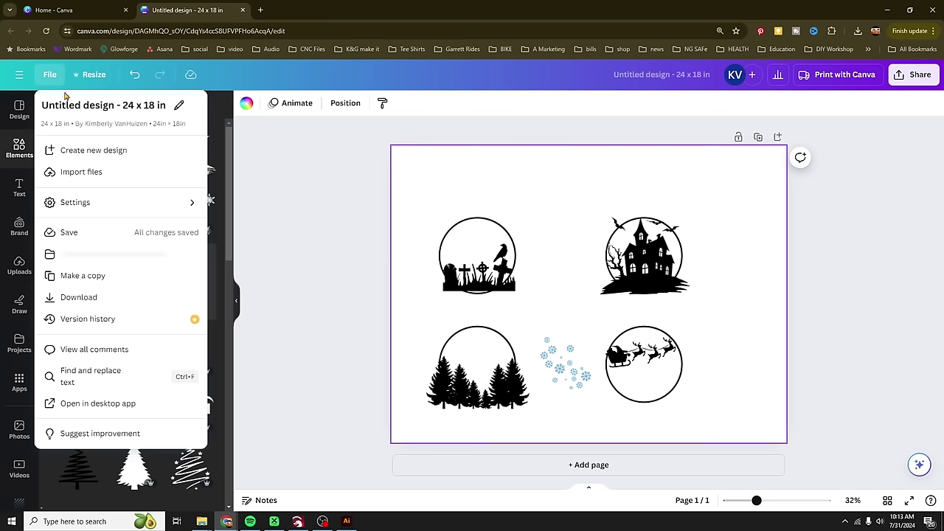
left_click(114, 299)
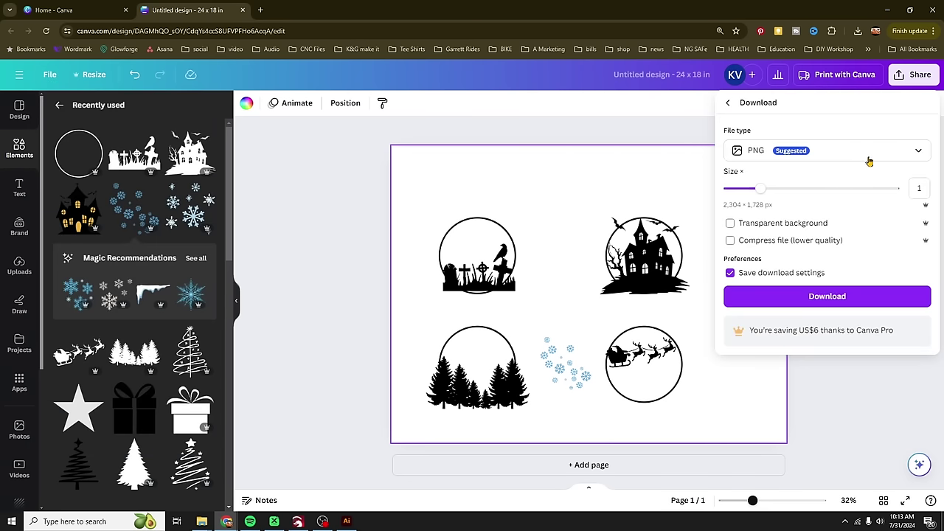
left_click(902, 153)
left_click(808, 313)
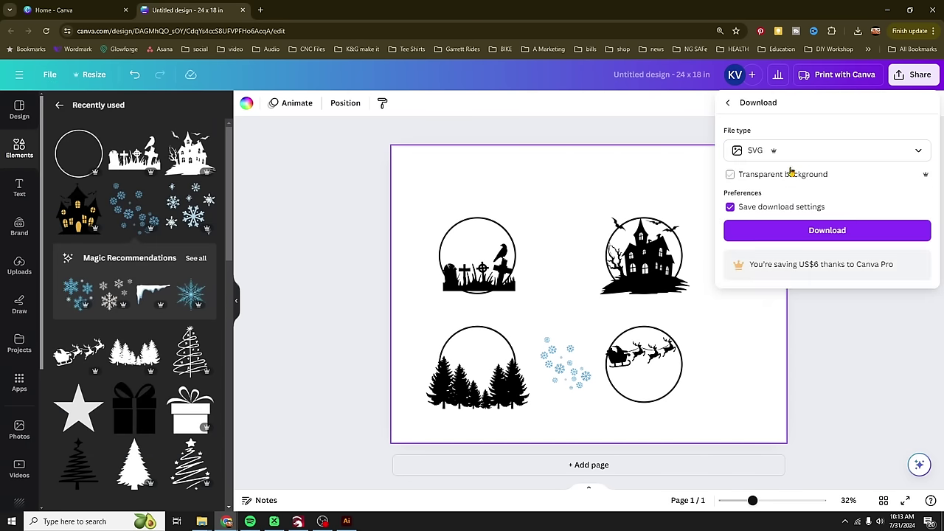
left_click(730, 174)
left_click(872, 233)
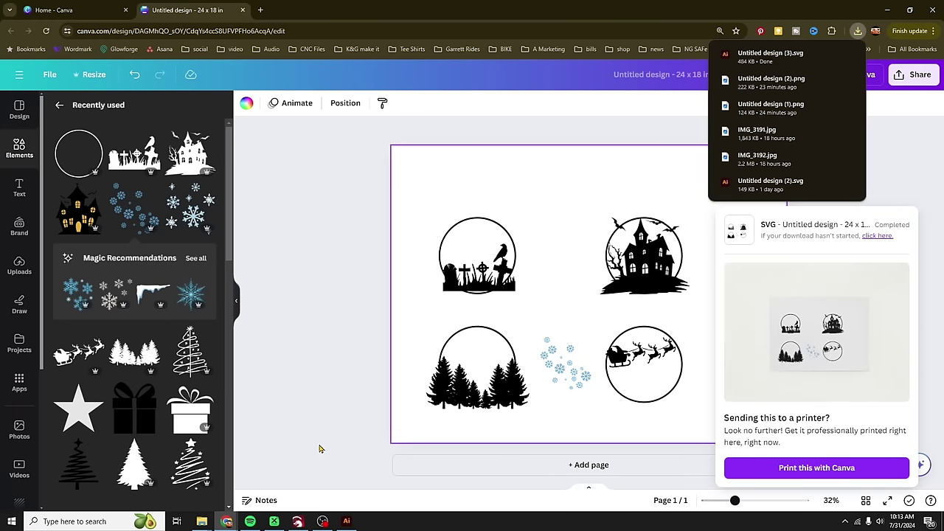
Step: Import Untitled design (3).svg from Downloads into LightBurn
left_click(297, 521)
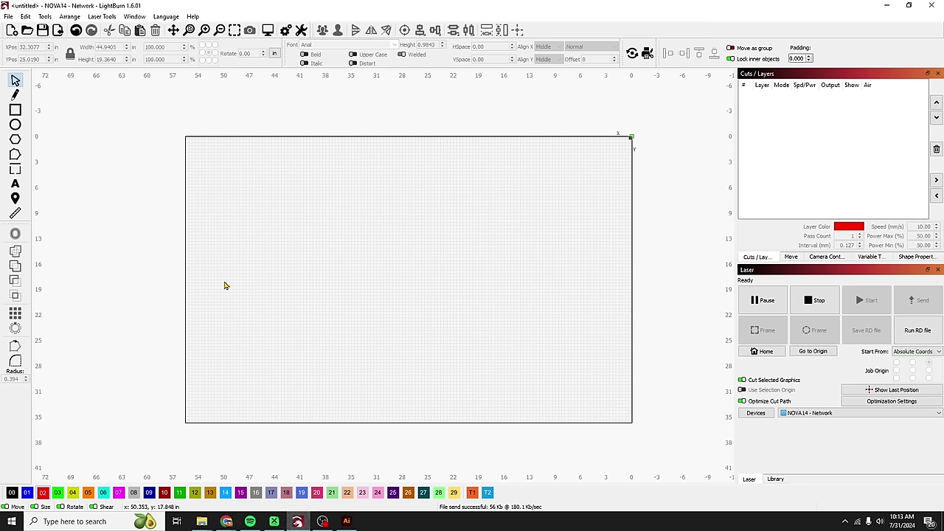
left_click(58, 30)
scroll(44, 111, "up", 2)
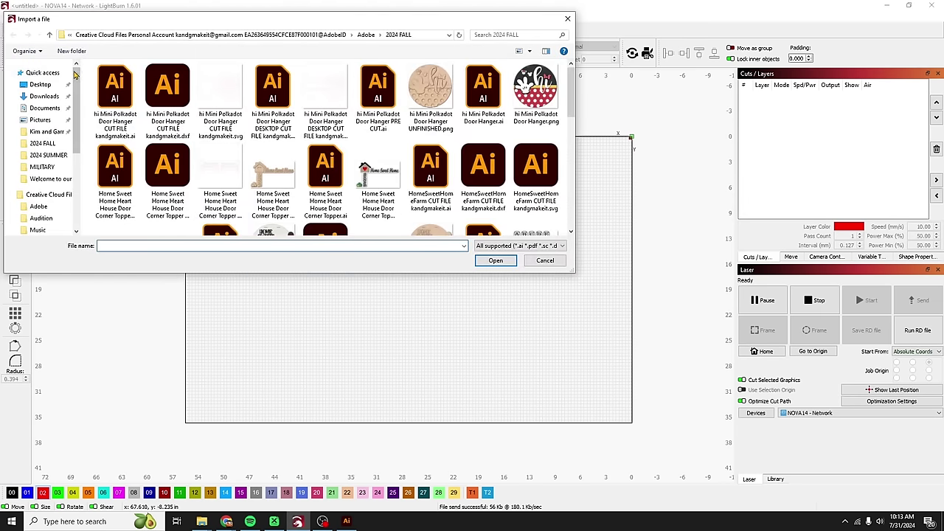
left_click(44, 97)
double_click(114, 103)
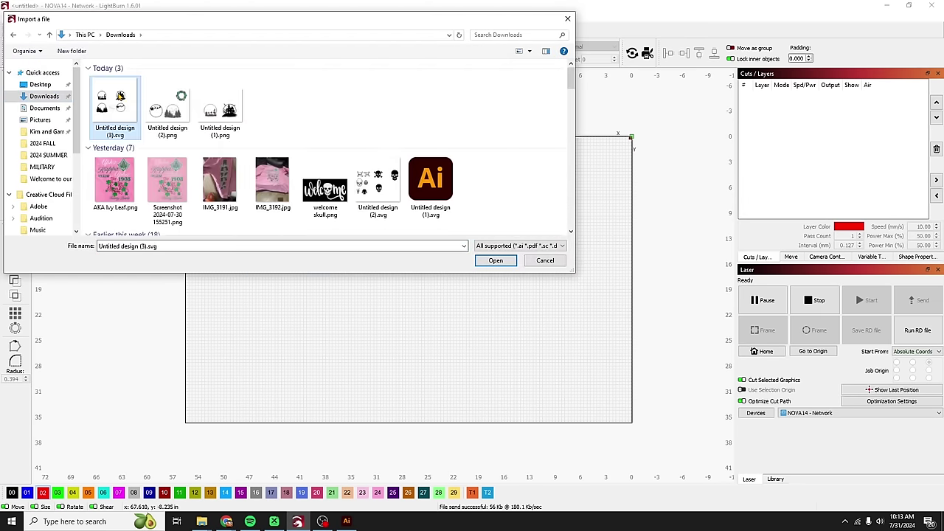
Step: Draw a rectangle around the graveyard ornament with the Rectangle tool
left_click(501, 281)
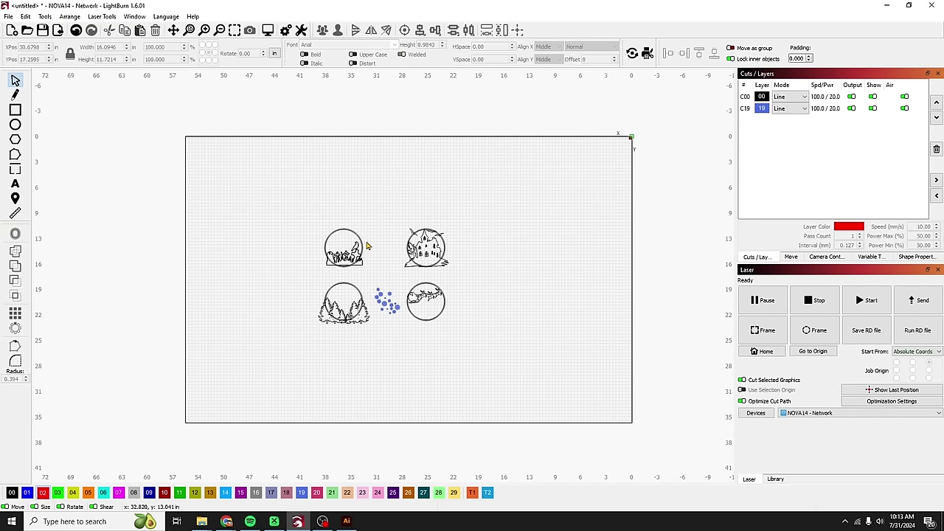
scroll(392, 270, "up", 5)
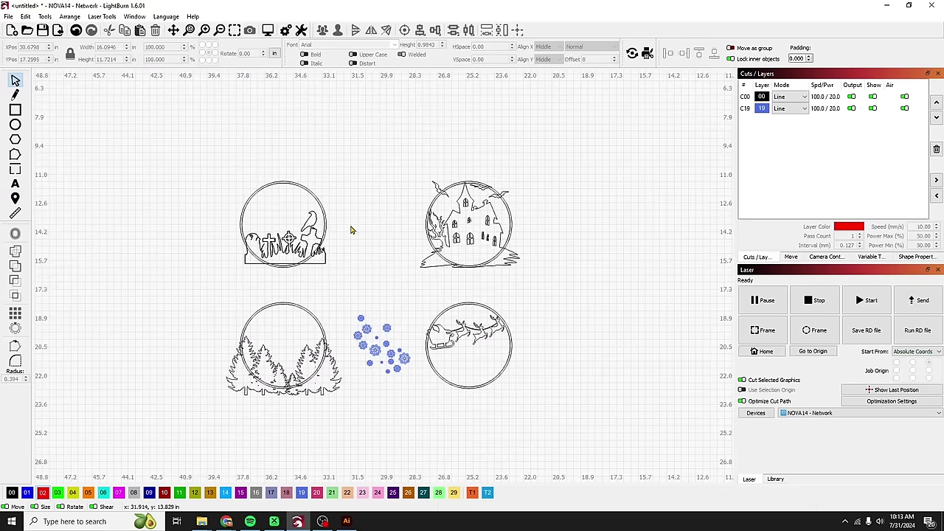
left_click(15, 110)
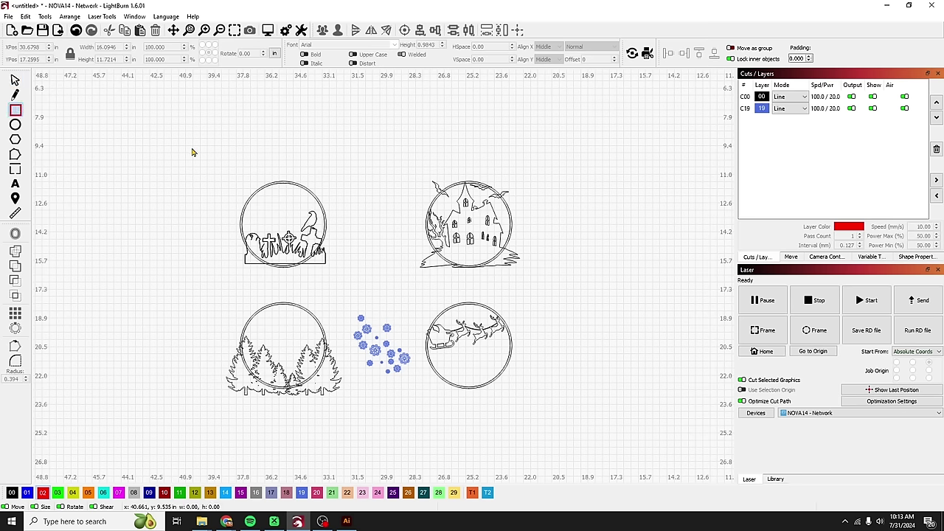
left_click_drag(213, 166, 352, 283)
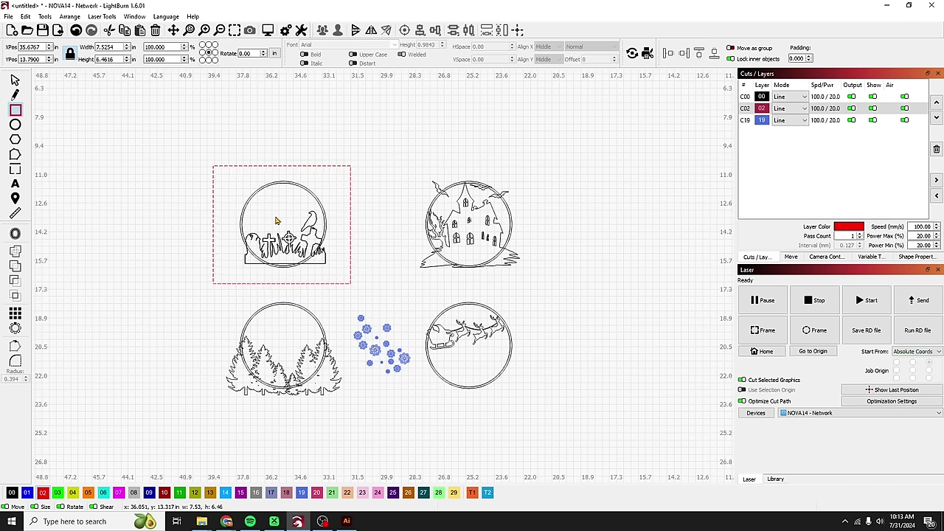
key("Escape")
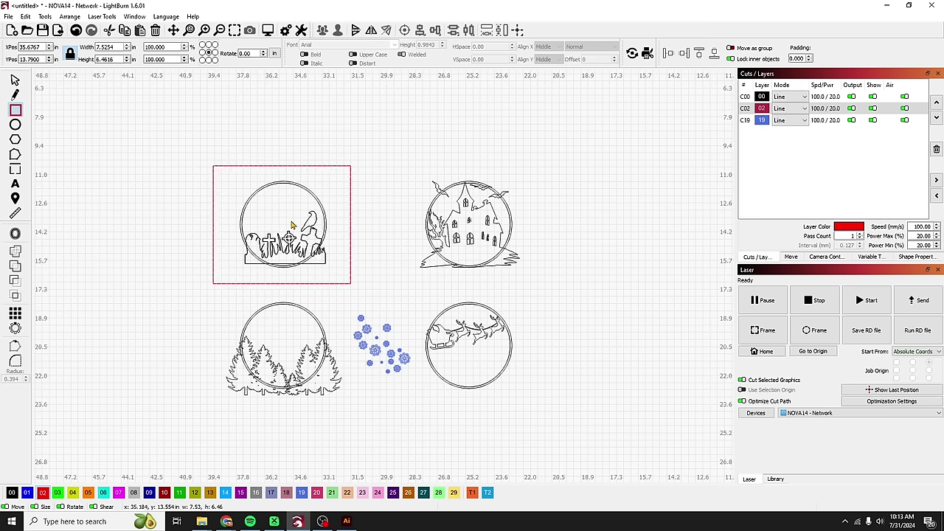
key("Escape")
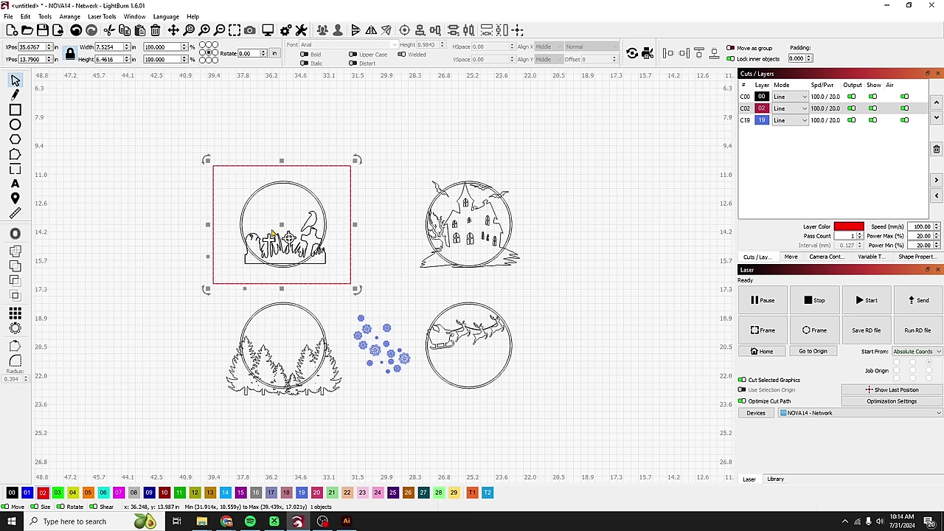
Step: Copy the rectangle around the haunted house, then duplicate both boxes down around the bottom designs
left_click_drag(357, 174, 539, 297)
left_click(470, 230)
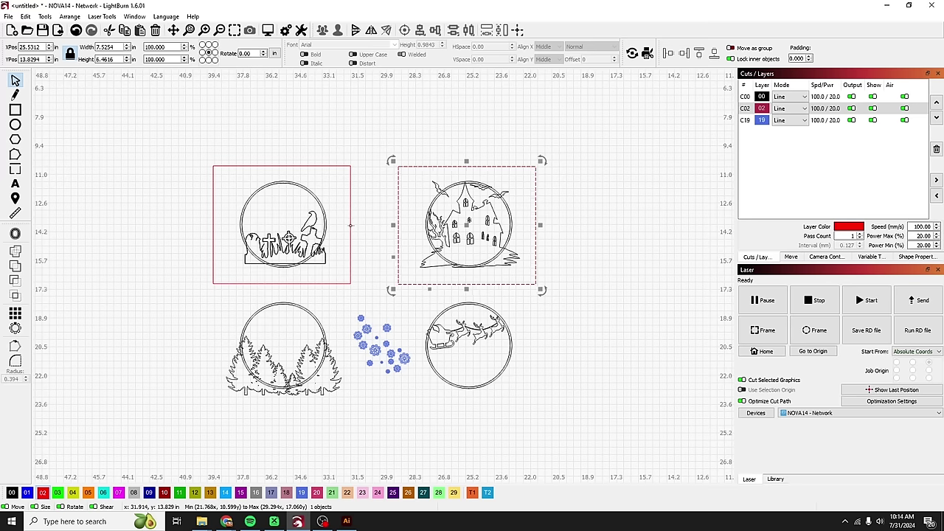
left_click(350, 225, "shift")
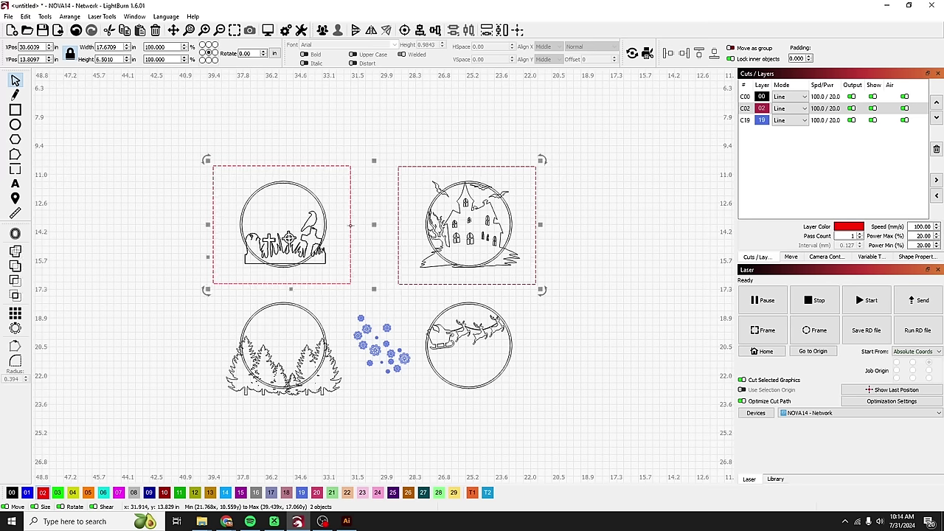
key("ctrl+d")
left_click_drag(376, 226, 375, 352)
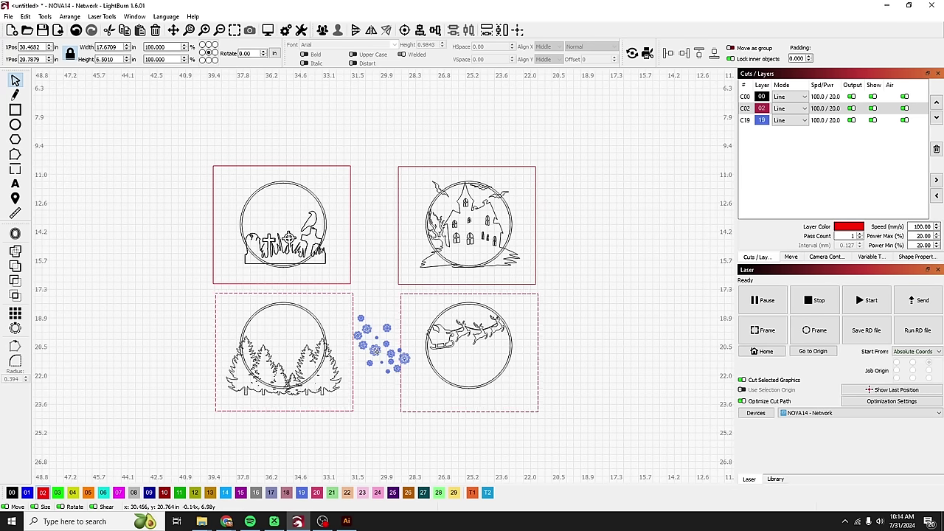
left_click(369, 263)
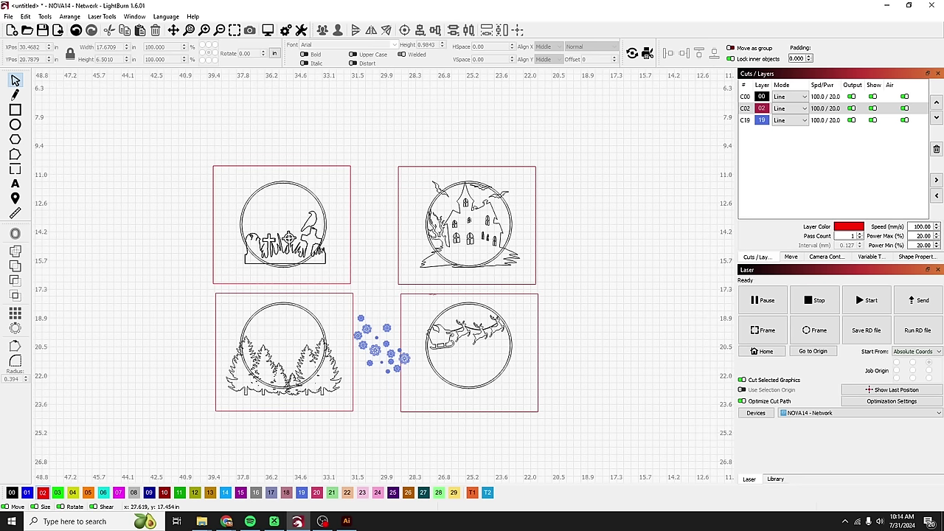
Step: Move the bats off the haunted house into the gap on its left
left_click(507, 193)
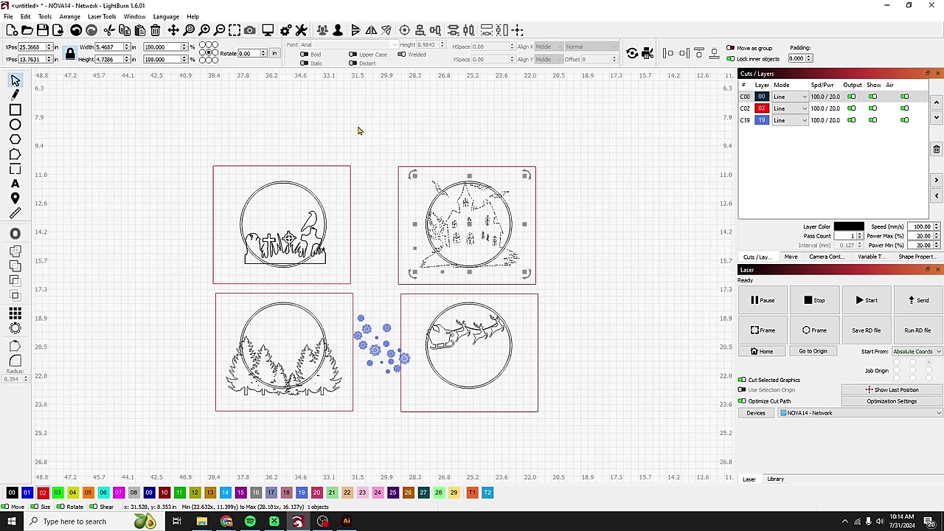
left_click(530, 193)
left_click(508, 193)
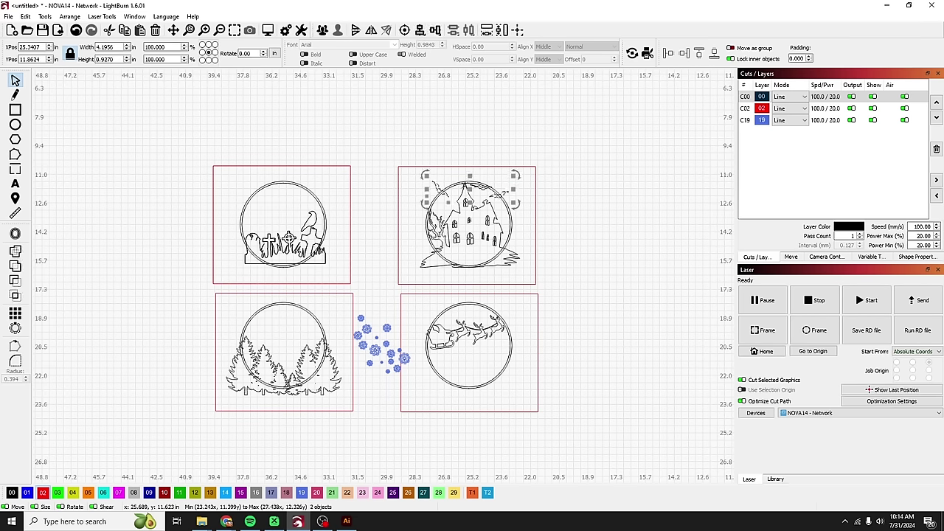
left_click_drag(470, 190, 382, 192)
left_click(390, 200)
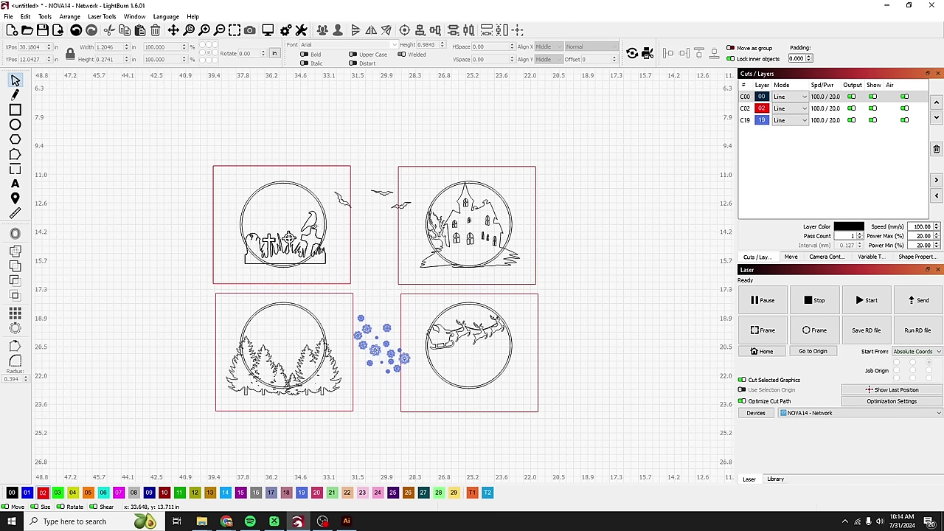
Step: Scale up the house's inner circle slightly from a corner handle
left_click(501, 234)
left_click(500, 214)
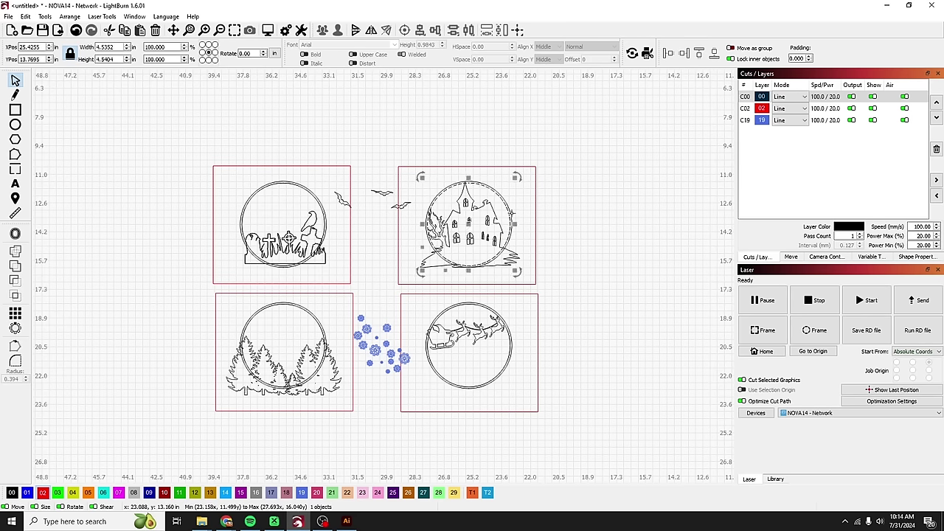
left_click_drag(516, 178, 519, 174)
scroll(519, 237, "up", 2)
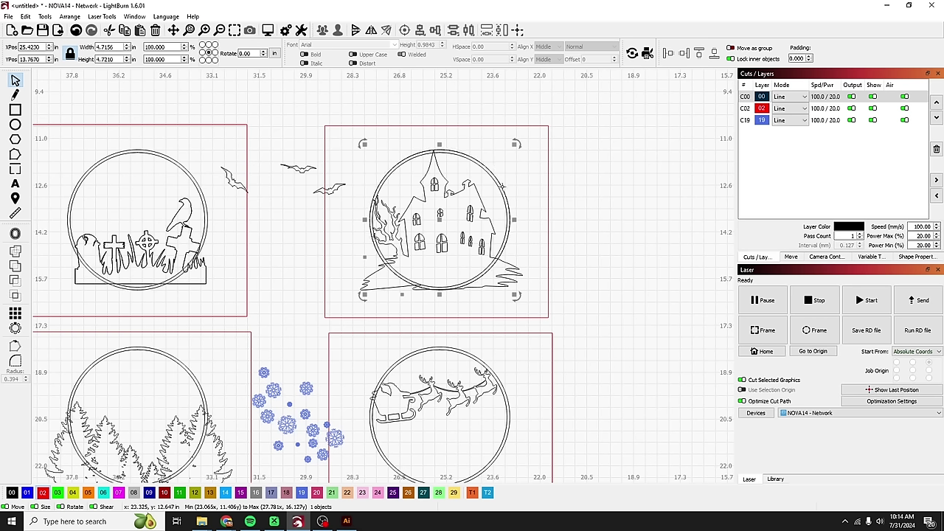
Step: Boolean-subtract the square frame from the haunted-house design, leaving only its circle
left_click(566, 206)
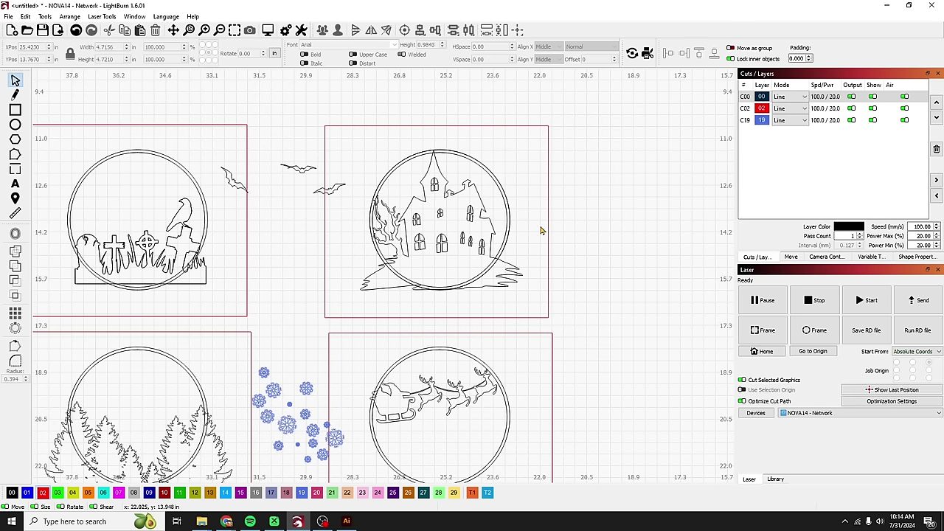
left_click(547, 231)
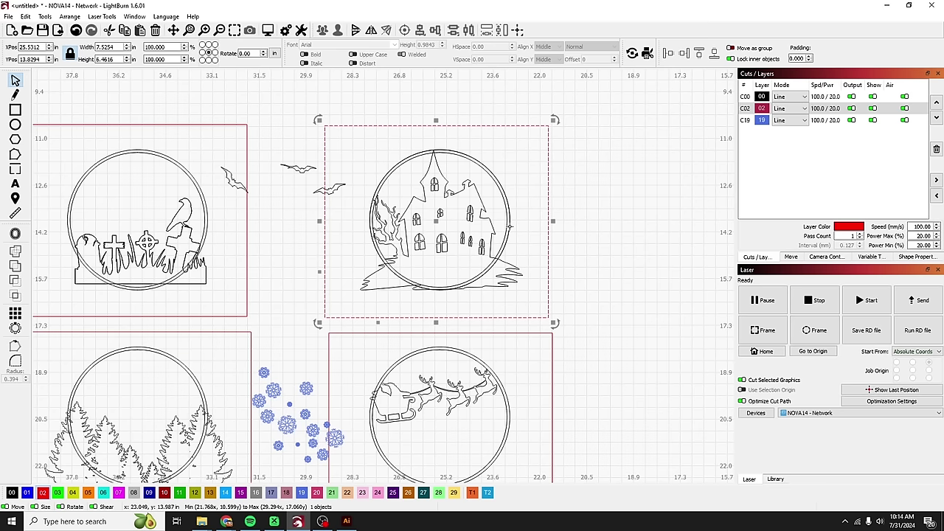
key("ctrl+u")
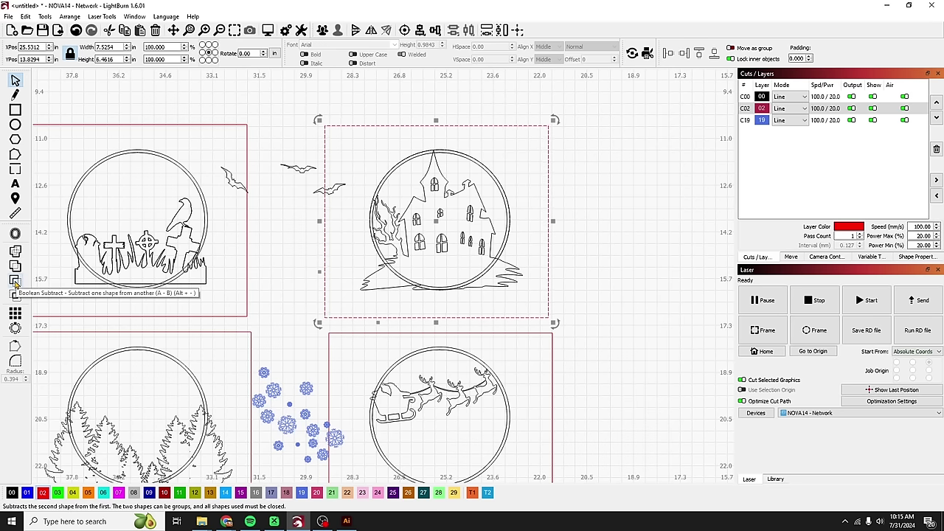
left_click(15, 282)
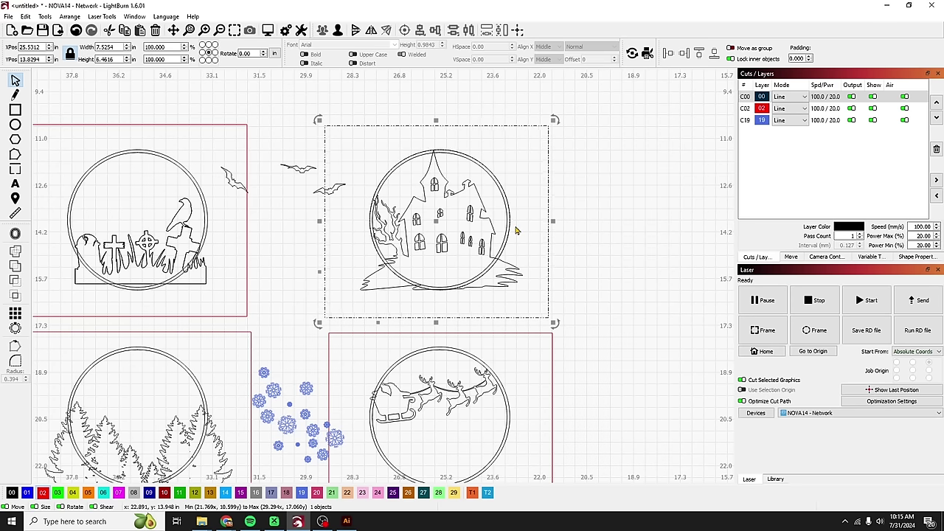
left_click_drag(437, 221, 558, 226)
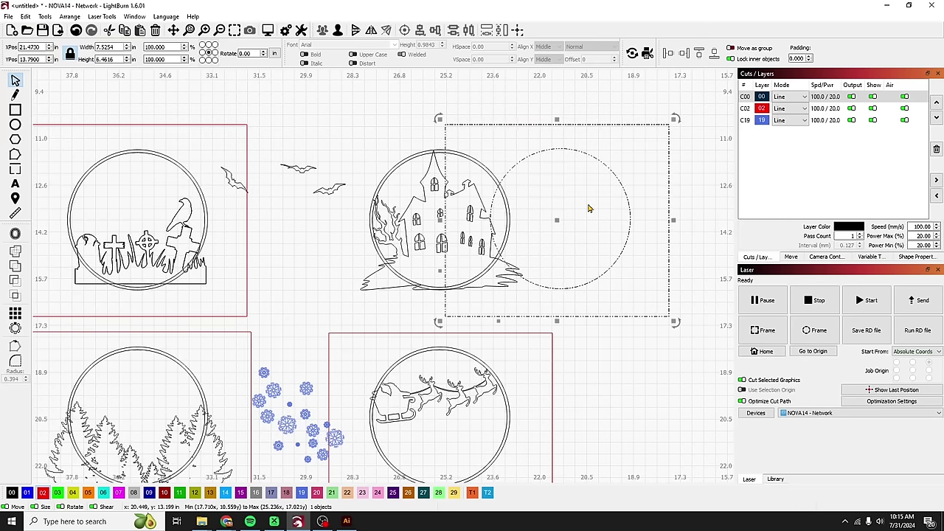
key("ctrl+z")
key("Escape")
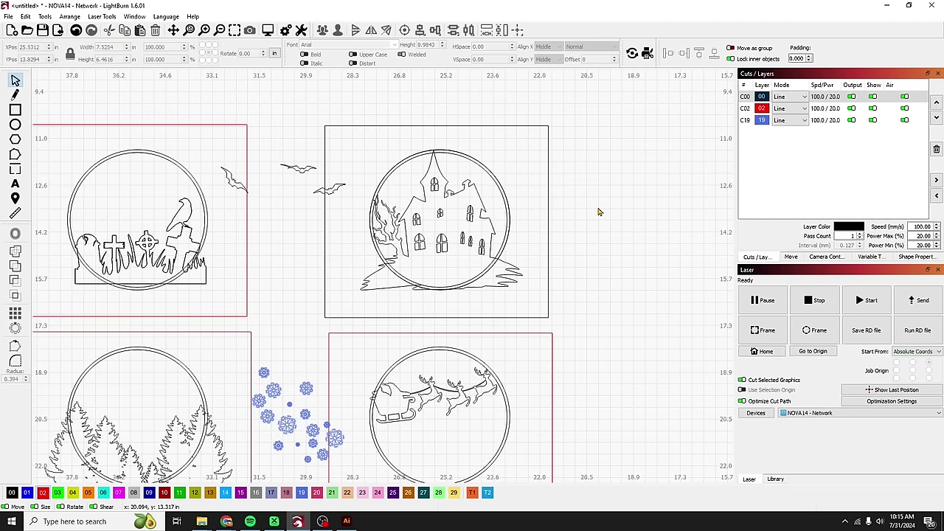
left_click(511, 268)
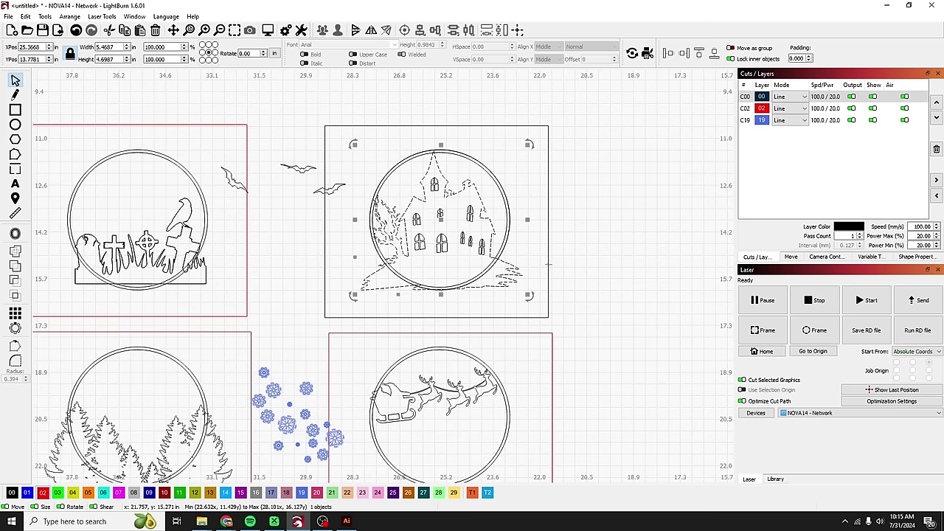
left_click(549, 263, "shift")
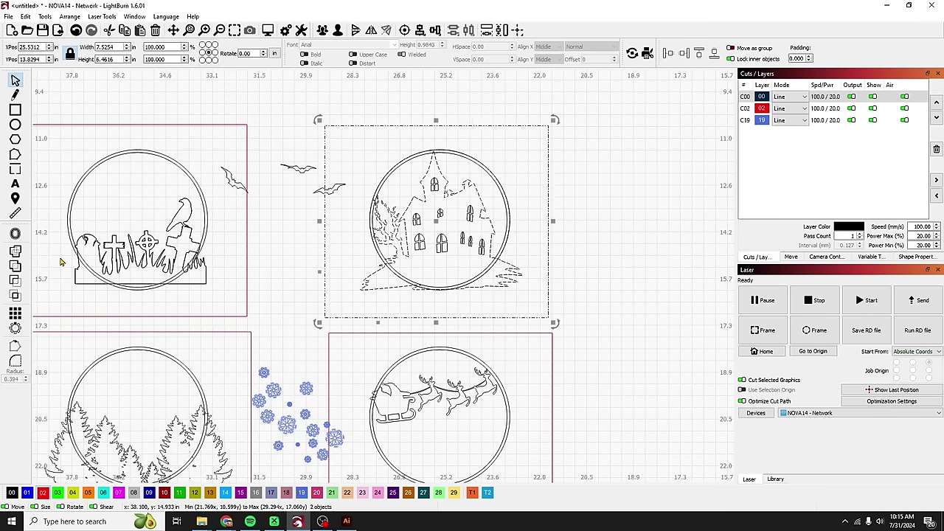
left_click(16, 283)
left_click(399, 273)
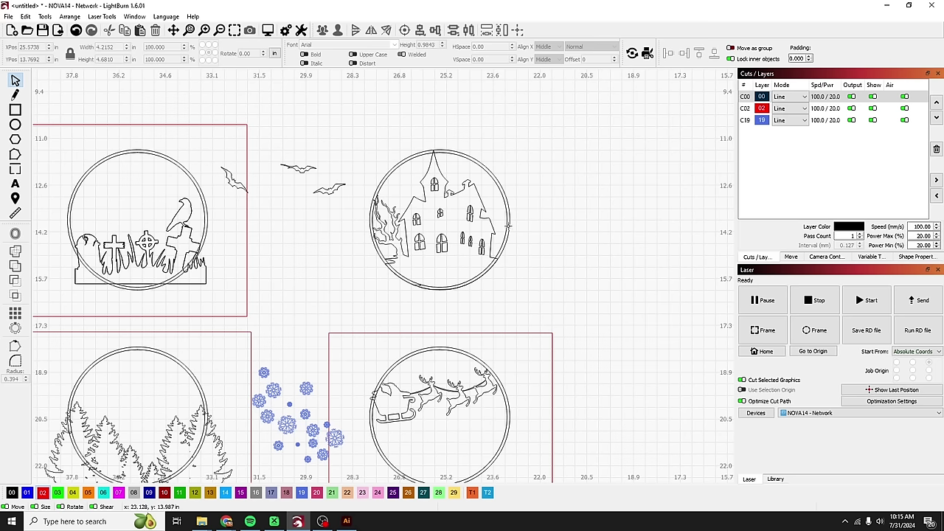
Step: Boolean-subtract the inner ring from the haunted-house circle design
left_click(509, 228)
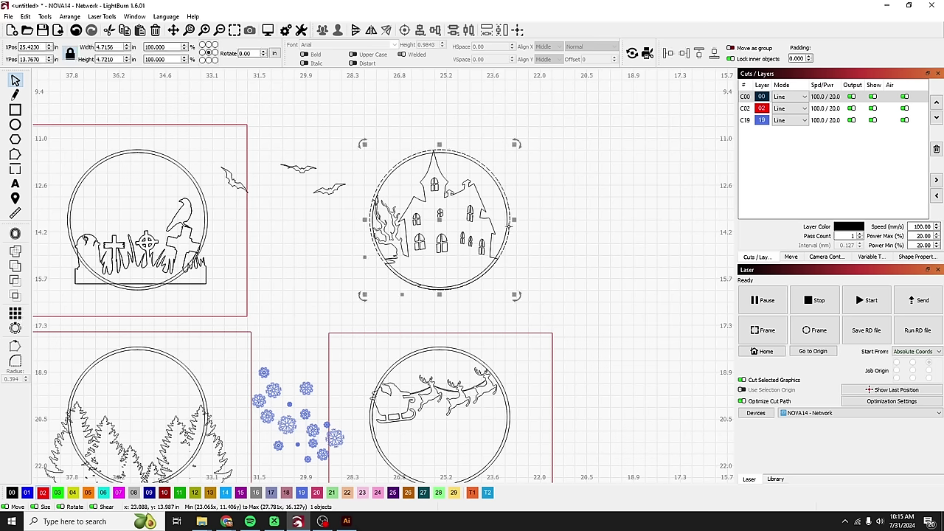
left_click(510, 228, "shift")
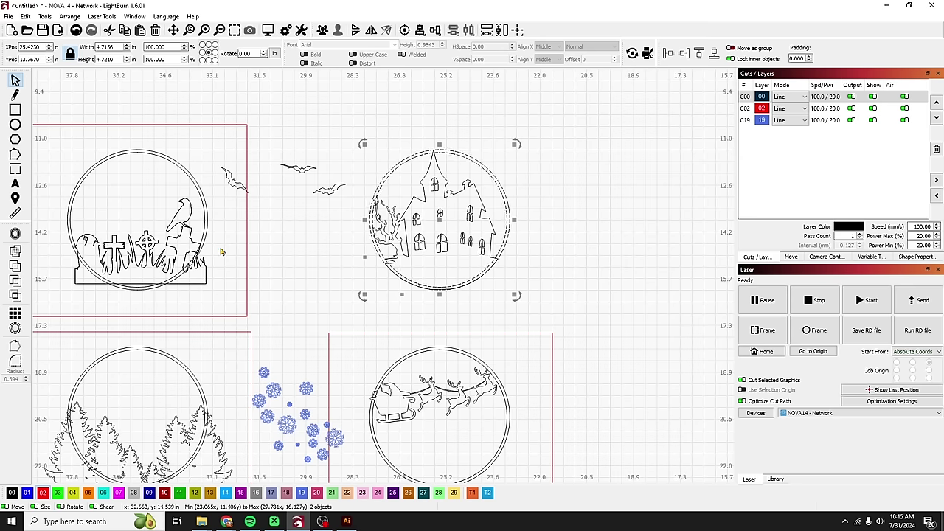
left_click(14, 284)
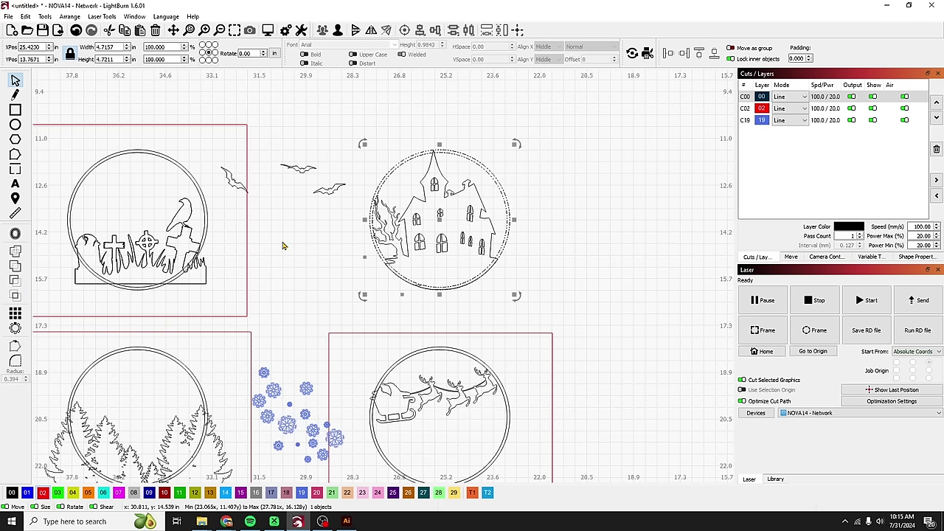
left_click(515, 310)
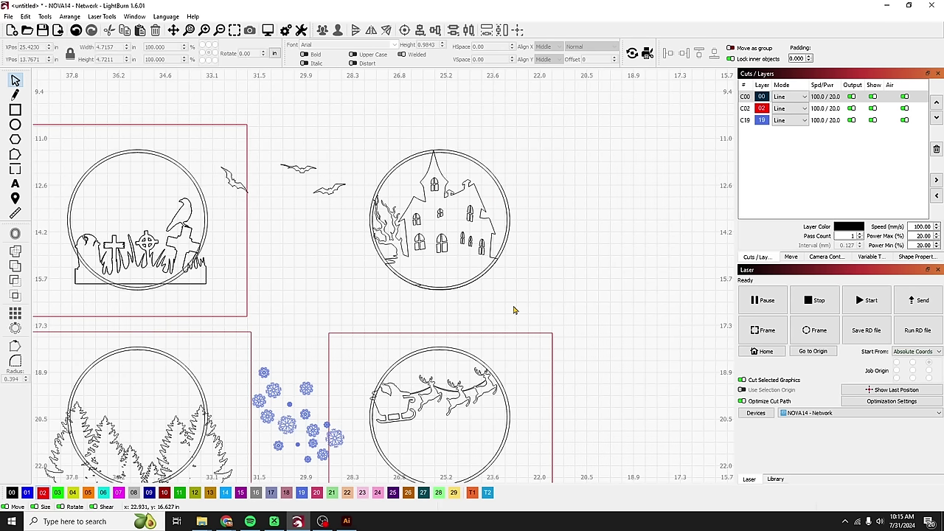
Step: Weld the house design into one outline with Boolean Union and re-centre the canvas
left_click(493, 253)
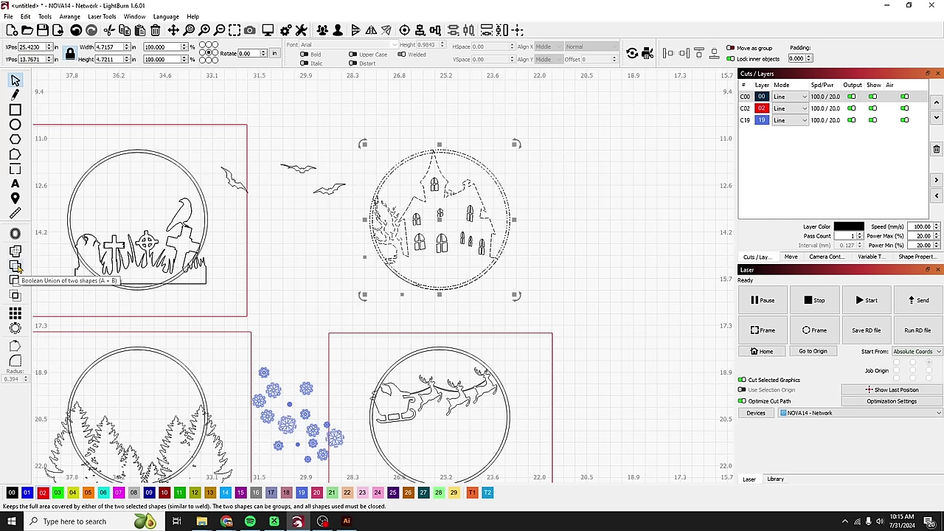
left_click(17, 269)
left_click(304, 292)
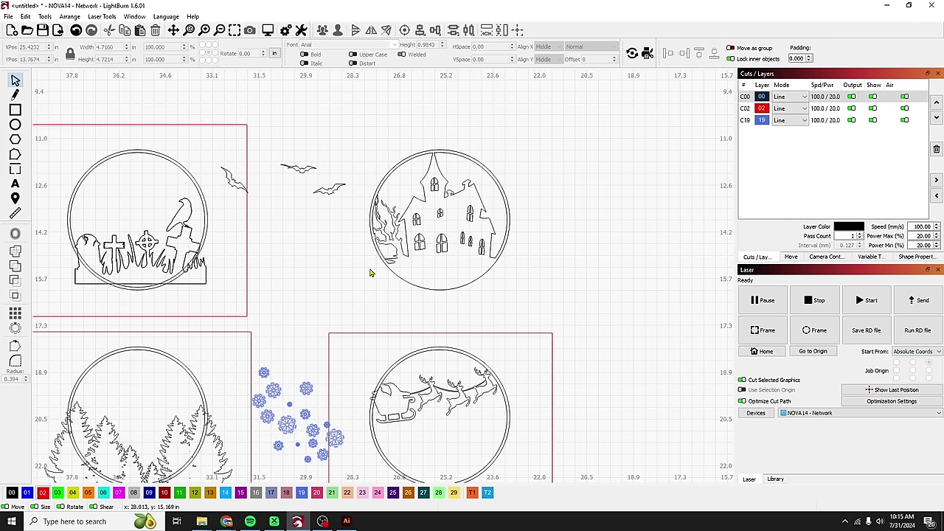
left_click_drag(341, 246, 483, 195)
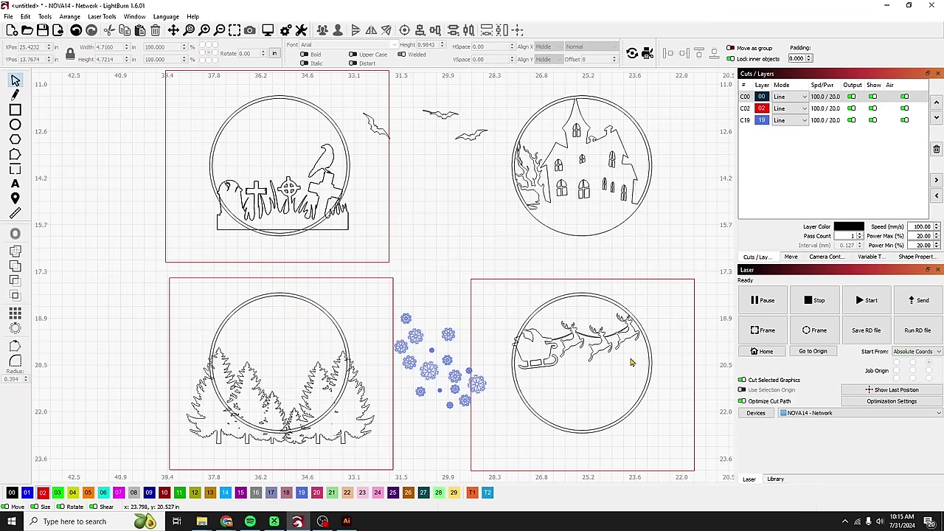
Step: Assign the whole haunted-house ornament to the red 02 layer
scroll(477, 318, "up", 2)
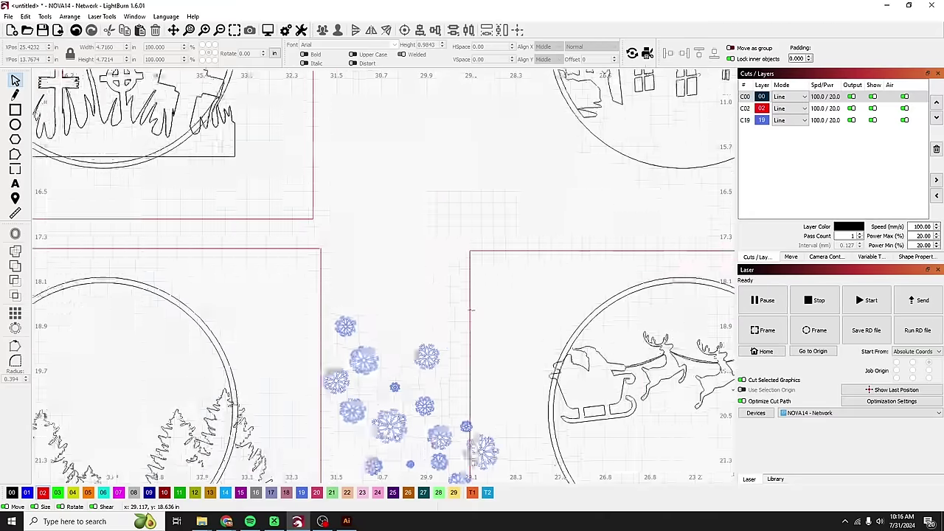
scroll(472, 316, "down", 3)
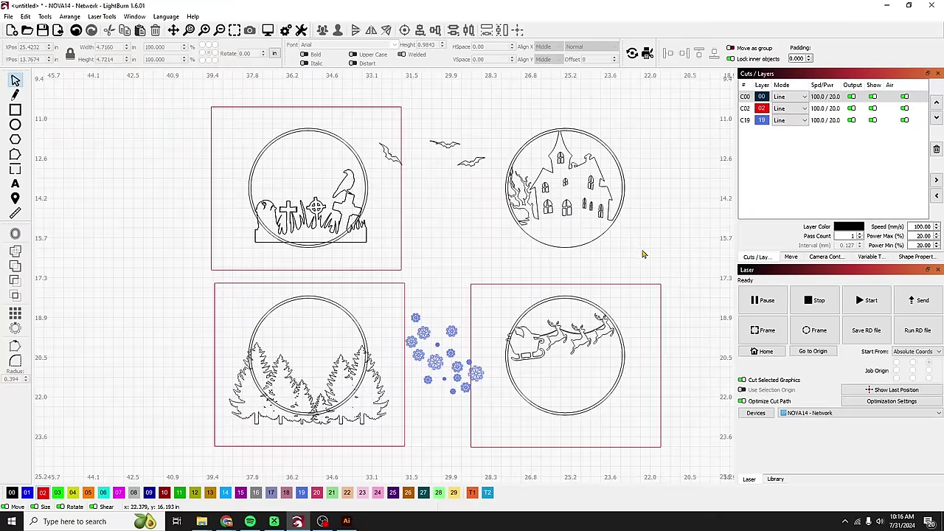
left_click_drag(643, 255, 501, 118)
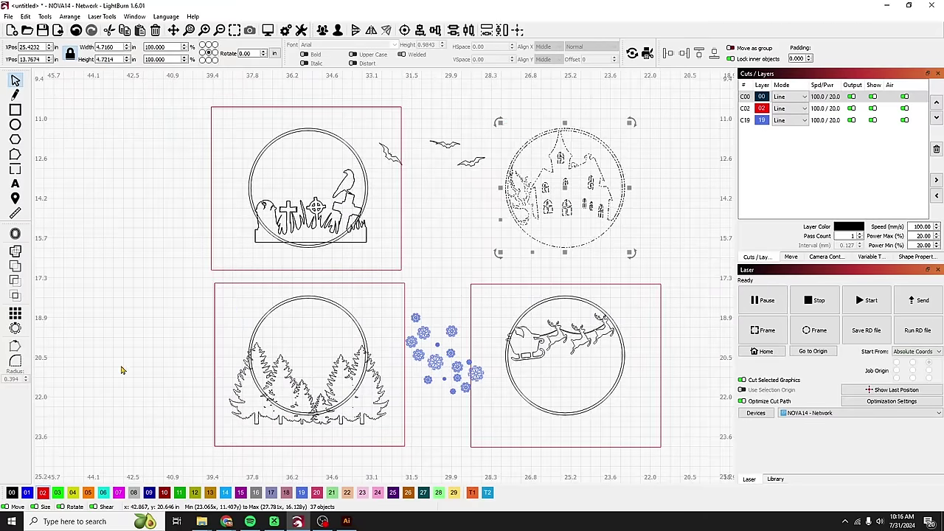
left_click(43, 492)
left_click(158, 249)
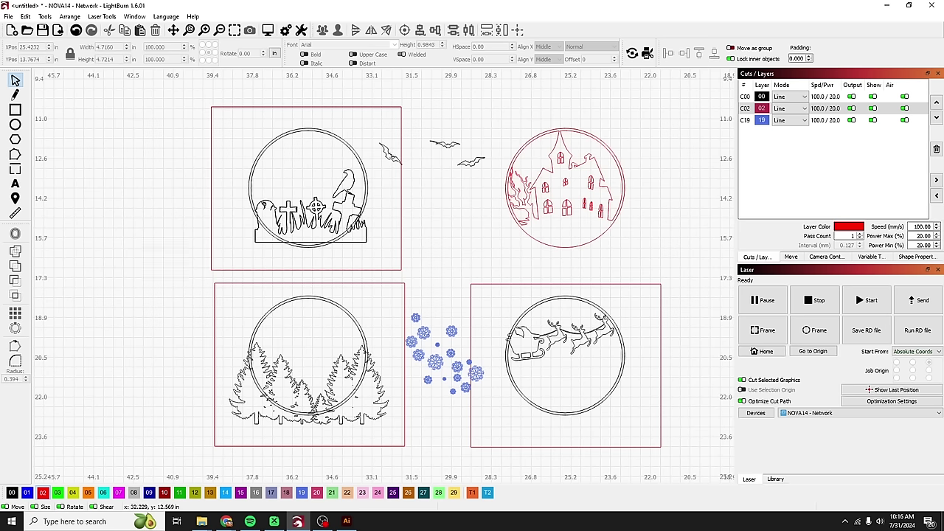
Step: Select all the snowflakes together with two of the bats
left_click(393, 157)
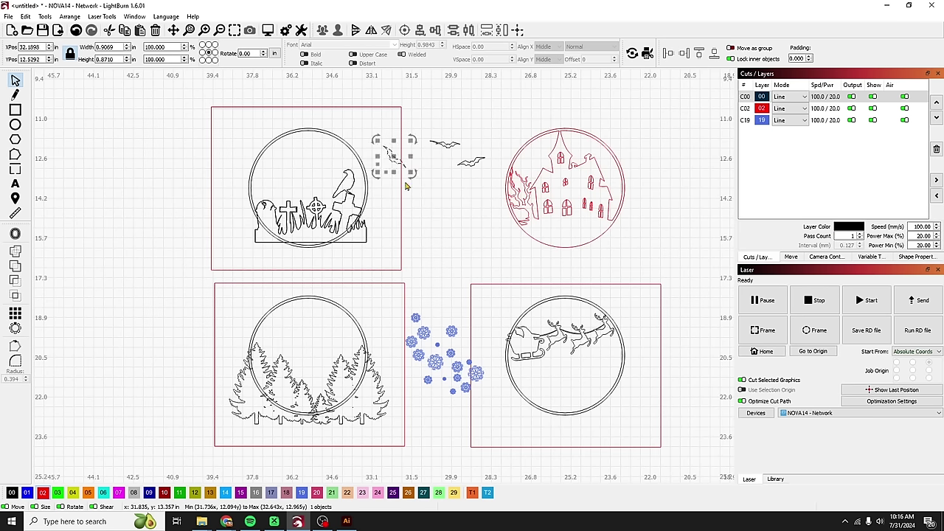
left_click(447, 330)
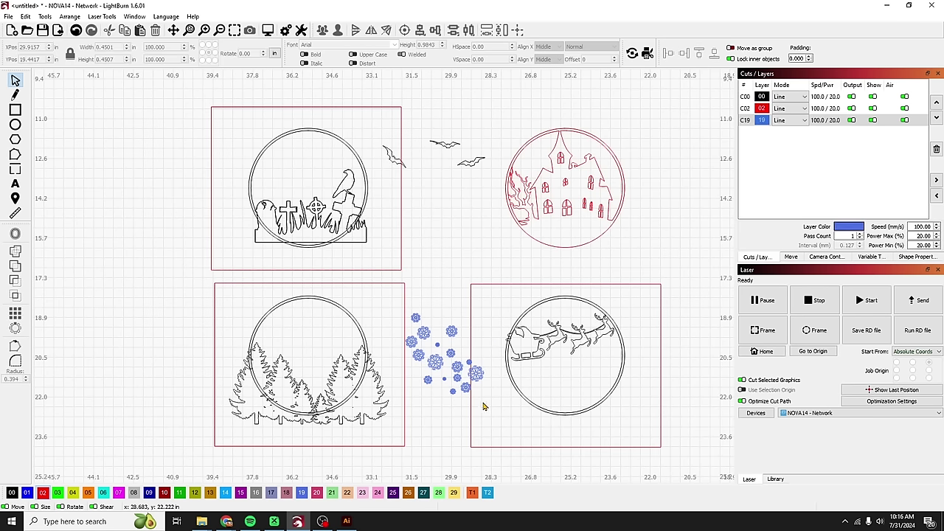
left_click_drag(399, 304, 498, 422)
left_click_drag(484, 192, 384, 137)
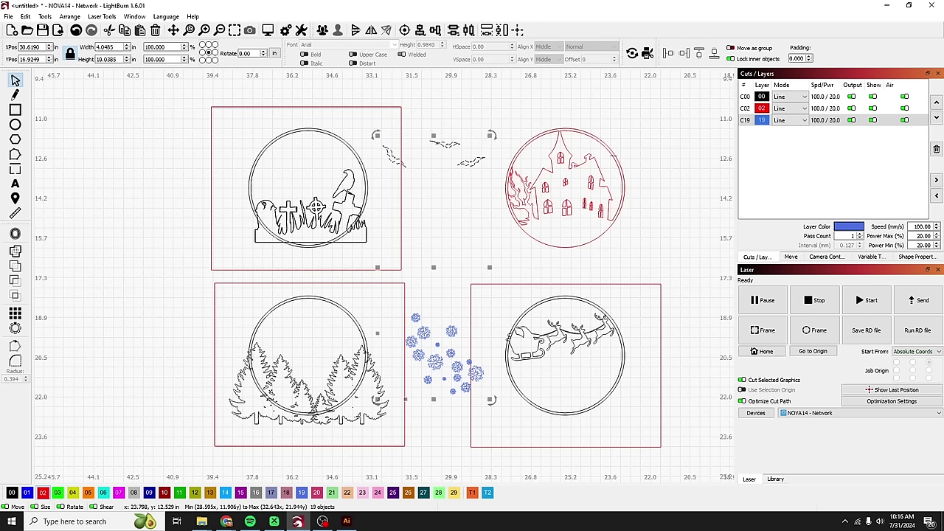
Step: Set layer 00 to Fill mode and move the selected snowflakes onto black layer 00
left_click(805, 97)
left_click(778, 104)
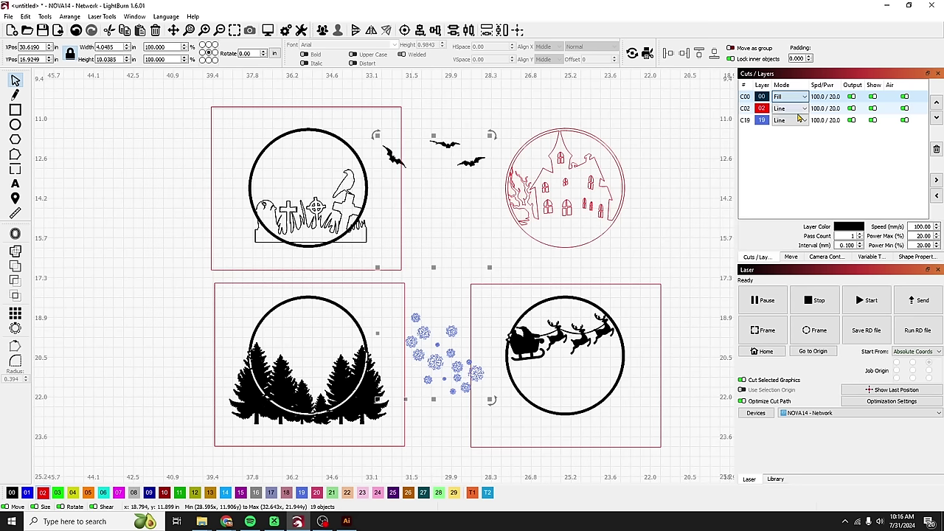
left_click(452, 332)
left_click(456, 414)
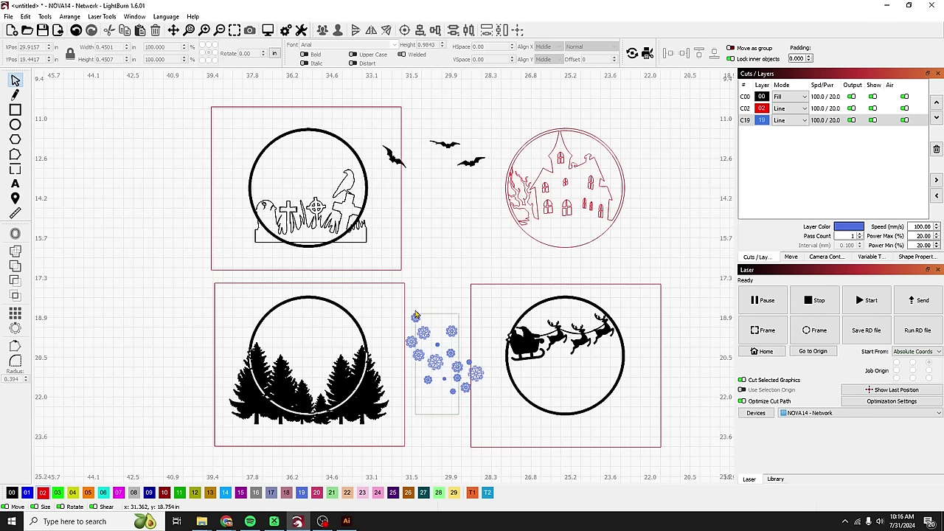
left_click_drag(411, 300, 412, 301)
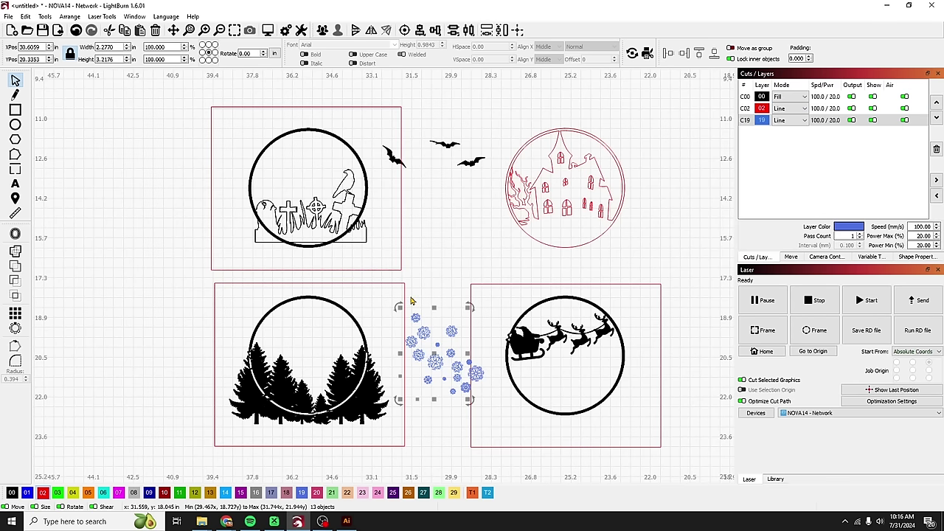
left_click(473, 378, "shift")
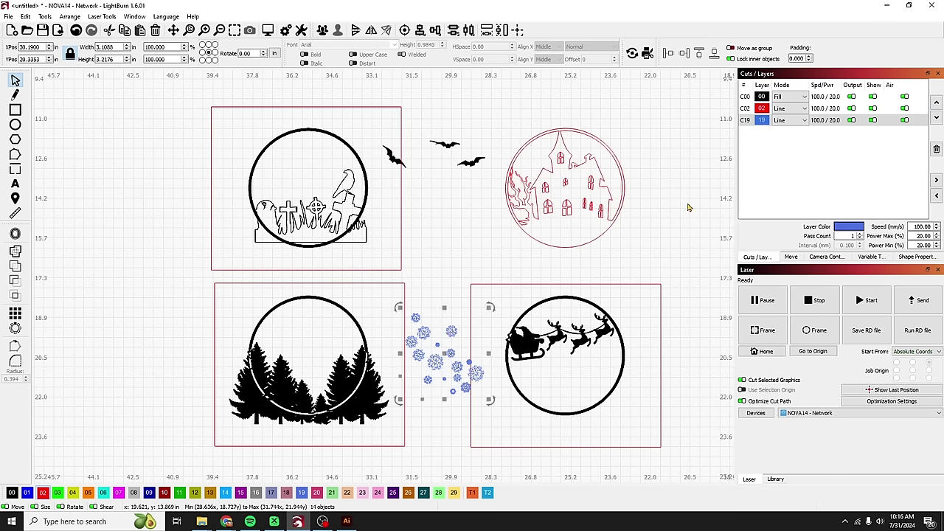
left_click(26, 492)
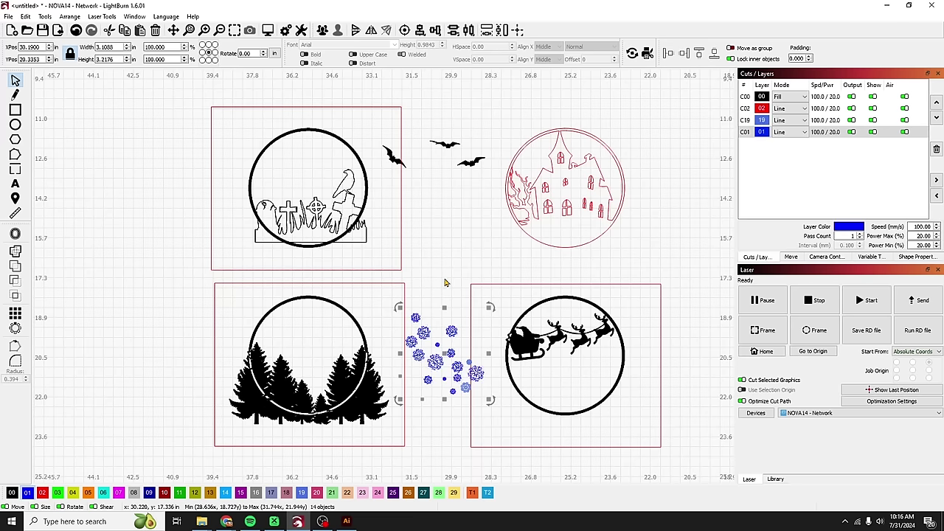
left_click(11, 493)
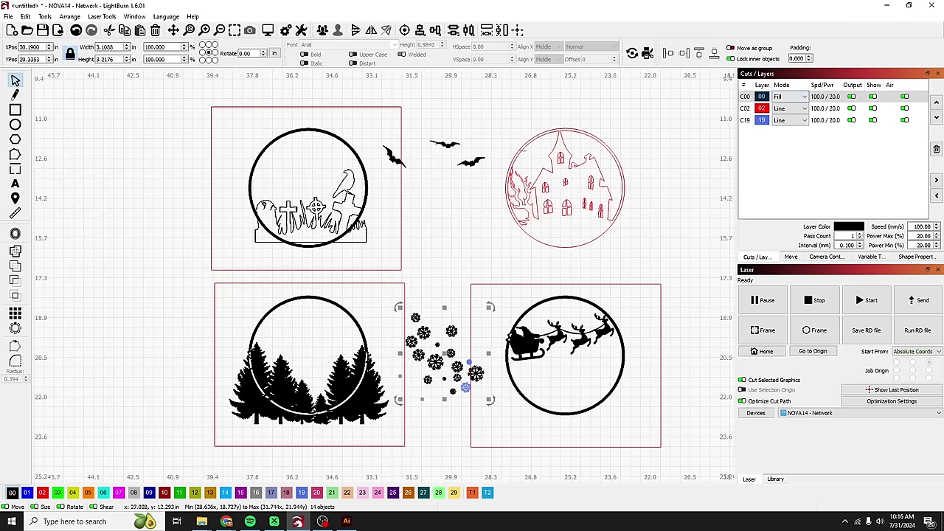
Step: Move the remaining small snowflakes onto the black 00 engraving layer
left_click_drag(487, 173, 424, 133)
left_click(397, 159, "shift")
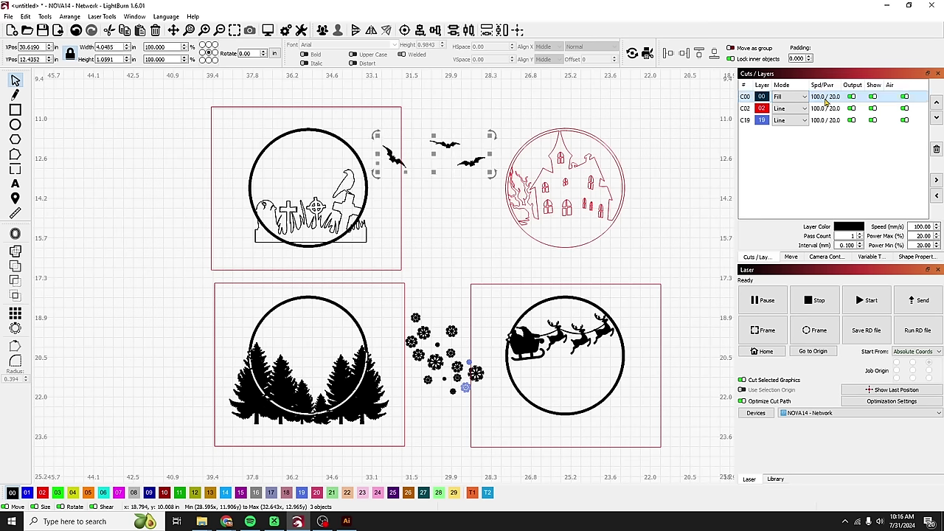
left_click(710, 176)
left_click_drag(371, 248, 238, 156)
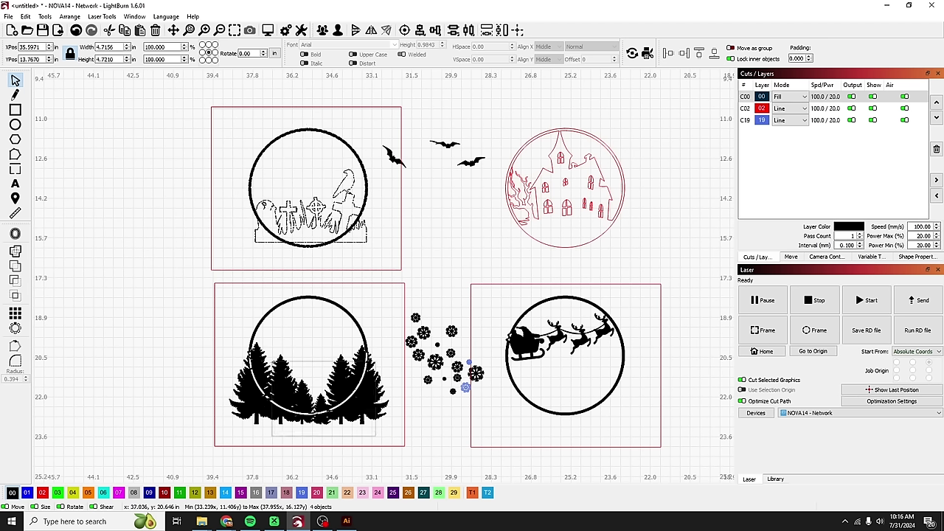
key("ctrl+a")
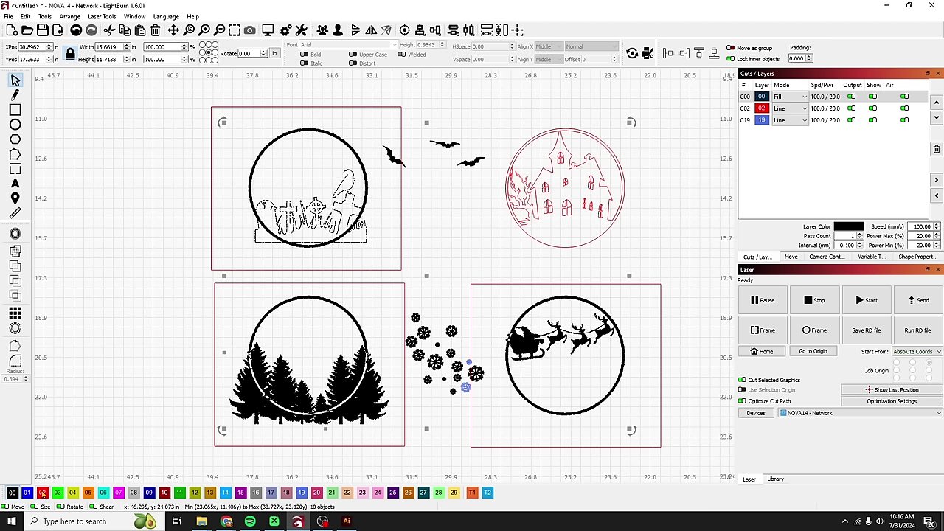
left_click(463, 389)
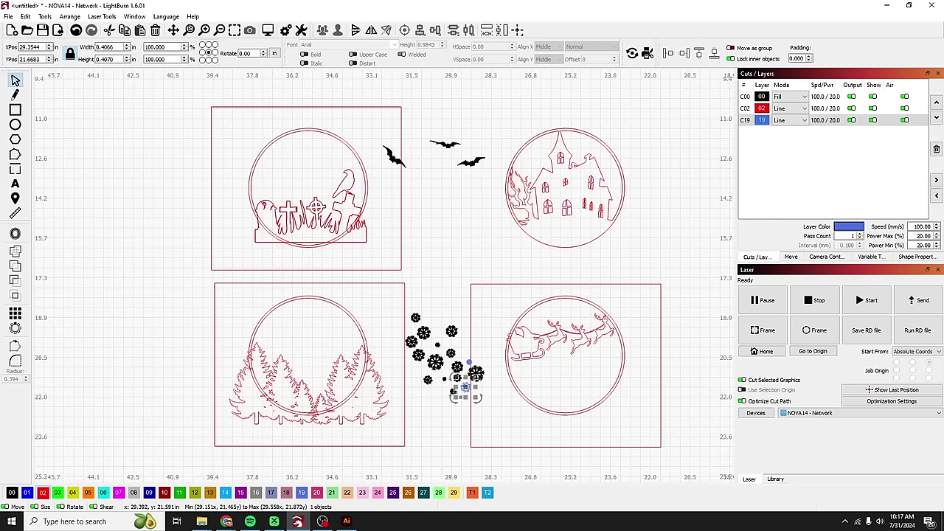
left_click(467, 363, "shift")
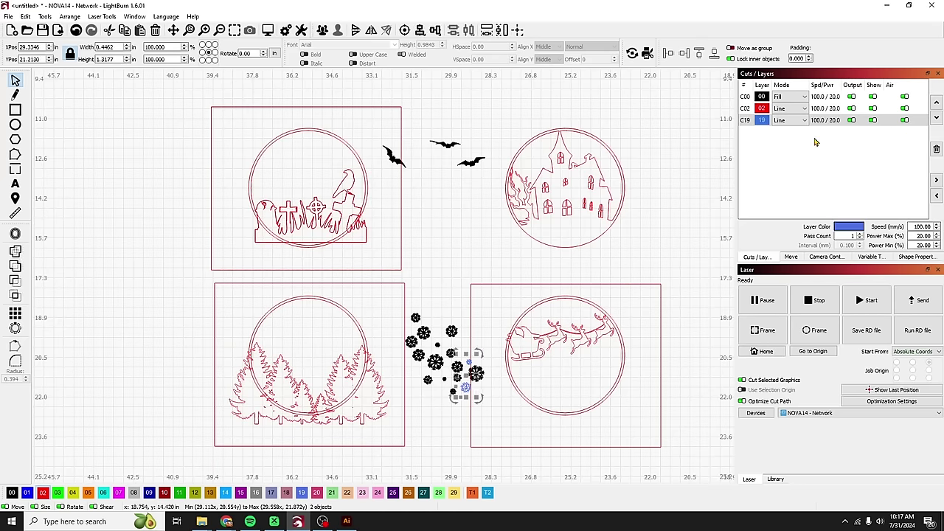
left_click(12, 492)
left_click(432, 268)
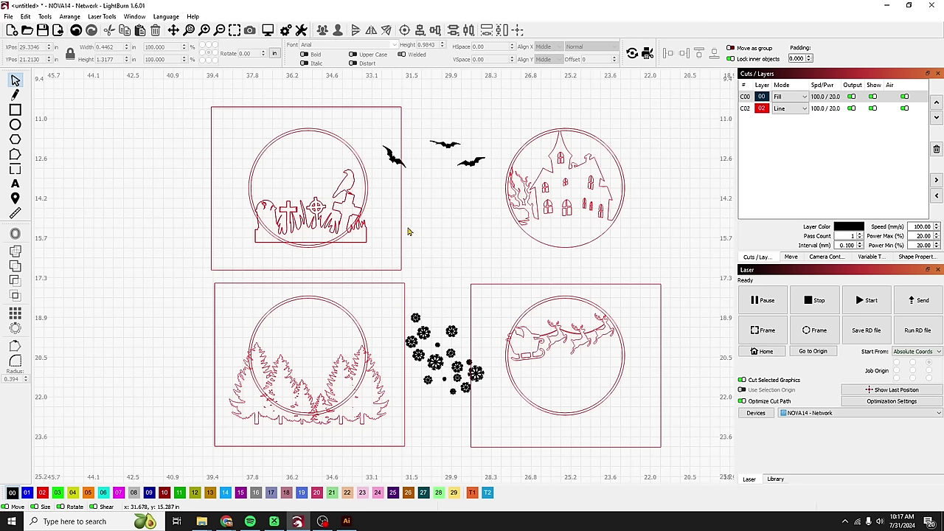
Step: Delete the square frame around the graveyard ornament
left_click(384, 194)
left_click(401, 193)
key("Delete")
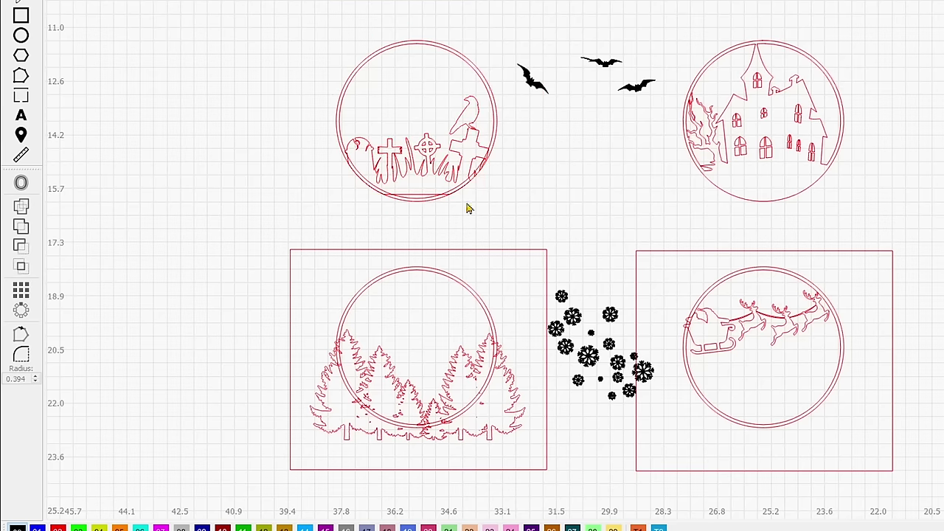
left_click(466, 209)
Step: Delete the tree ornament's square frame so the trees stop at their circle
left_click(268, 307)
left_click(506, 302)
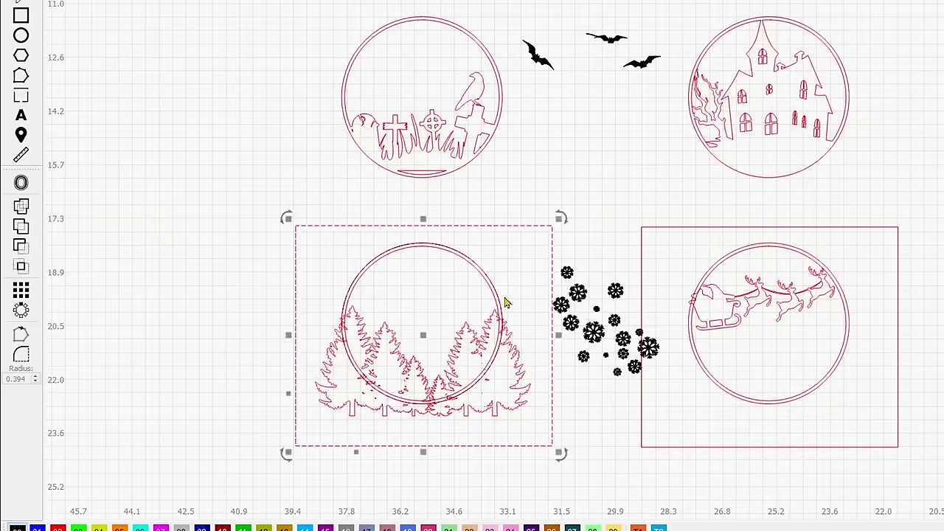
key("Delete")
left_click(642, 332)
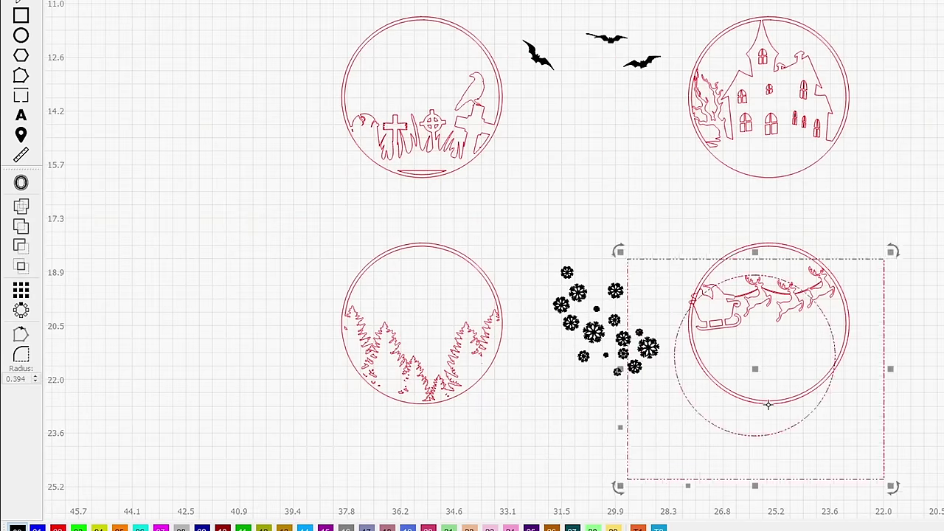
left_click(768, 296)
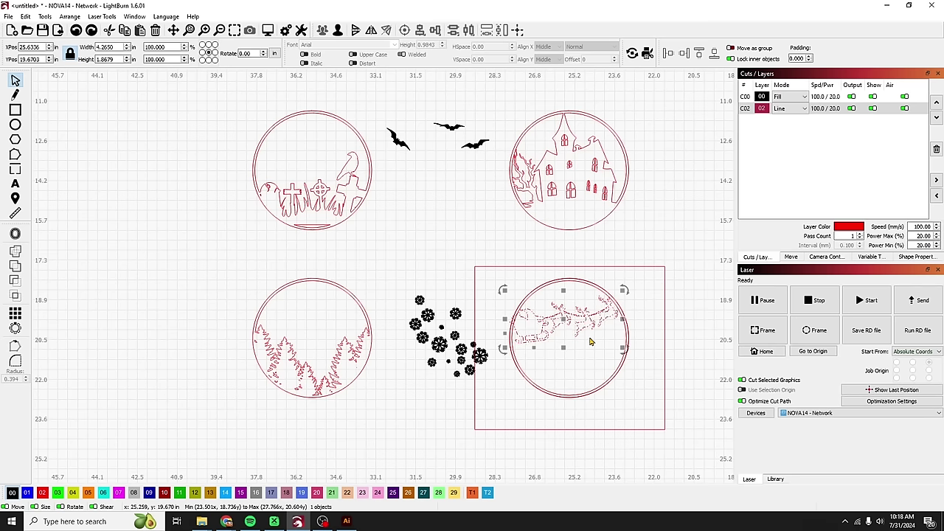
Step: Nudge the sleigh-and-reindeer group slightly right within its circle using the arrow keys
scroll(578, 330, "up", 5)
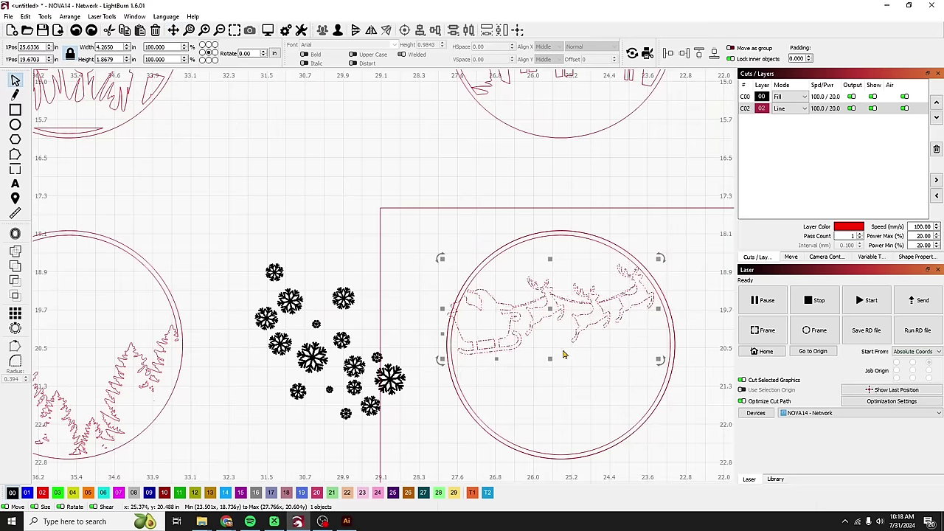
key("Left")
key("Left")
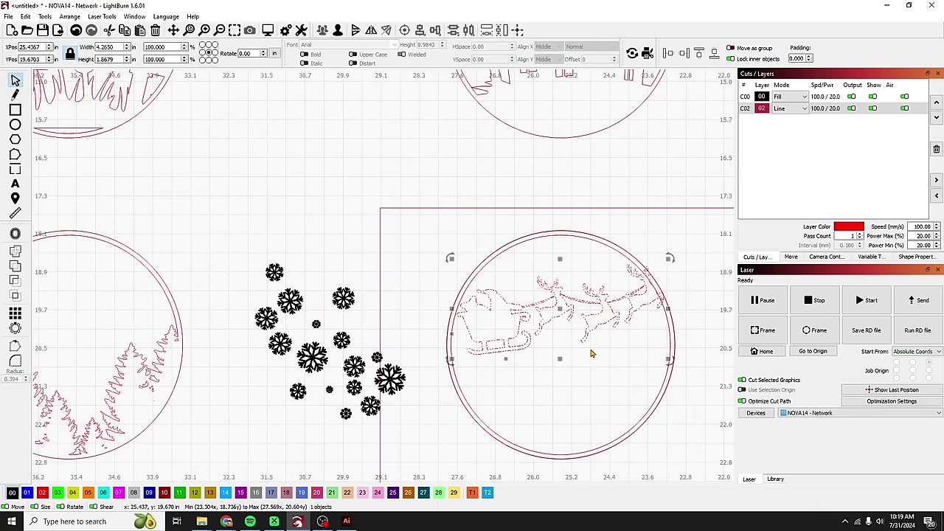
key("Right")
key("Right")
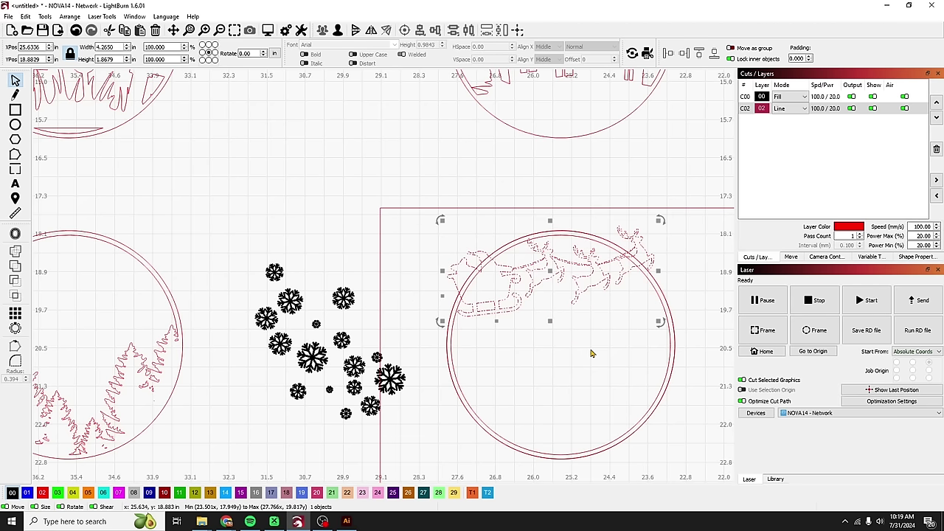
key("Right")
key("Right")
key("Right")
key("Right")
key("Right")
key("Right")
key("Right")
key("Right")
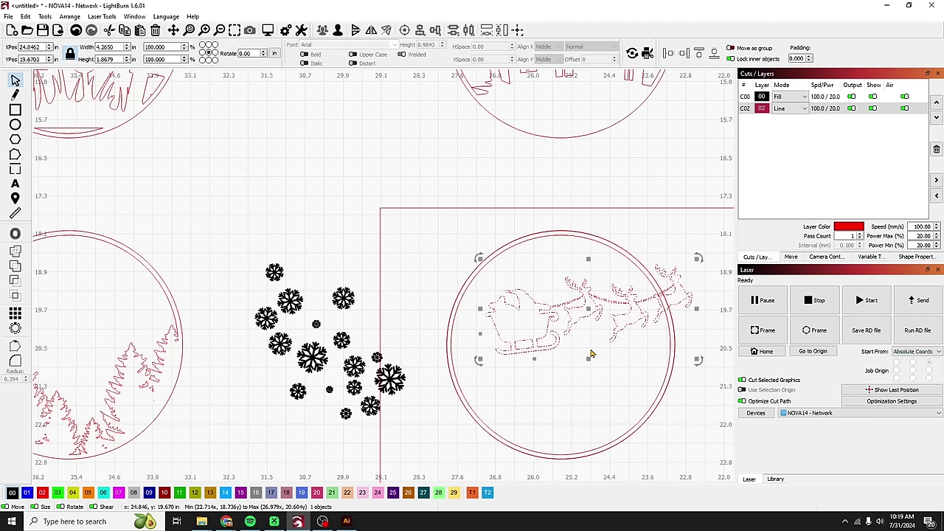
key("Left")
key("Left")
key("Left")
key("Left")
key("Left")
key("Left")
key("Left")
key("Left")
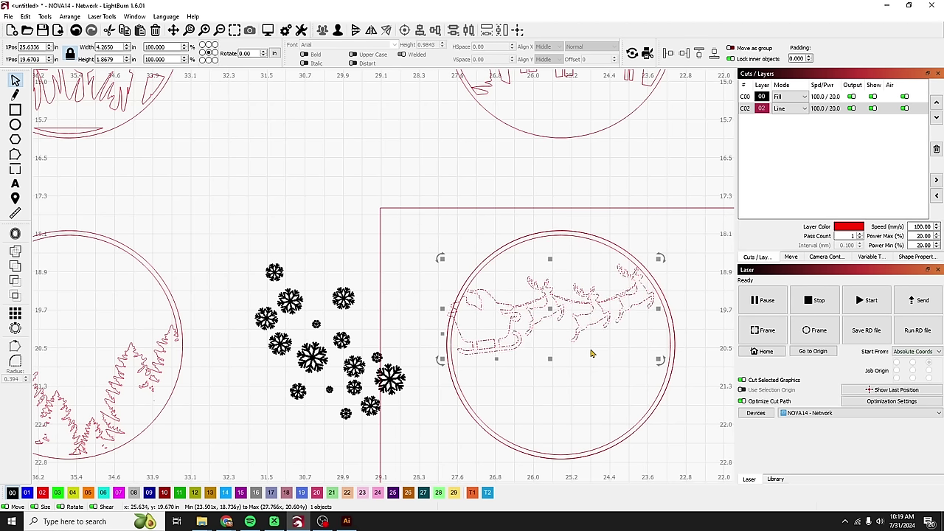
key("Right")
key("Right")
key("Right")
key("Right")
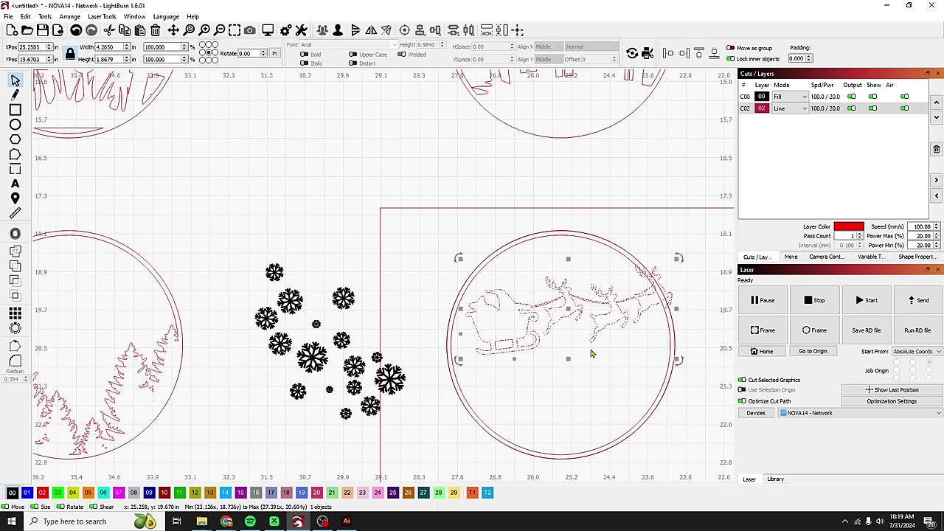
key("Left")
key("Left")
key("Left")
key("Left")
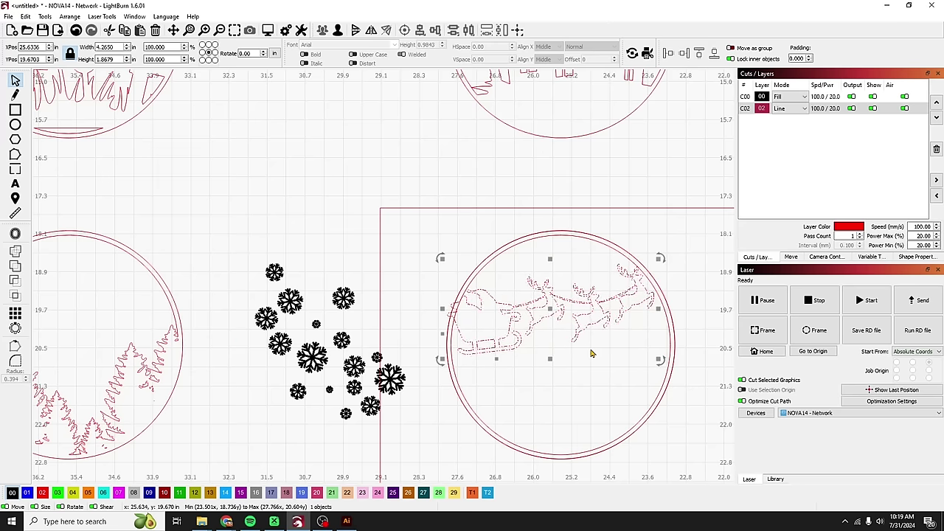
key("Right")
key("Right")
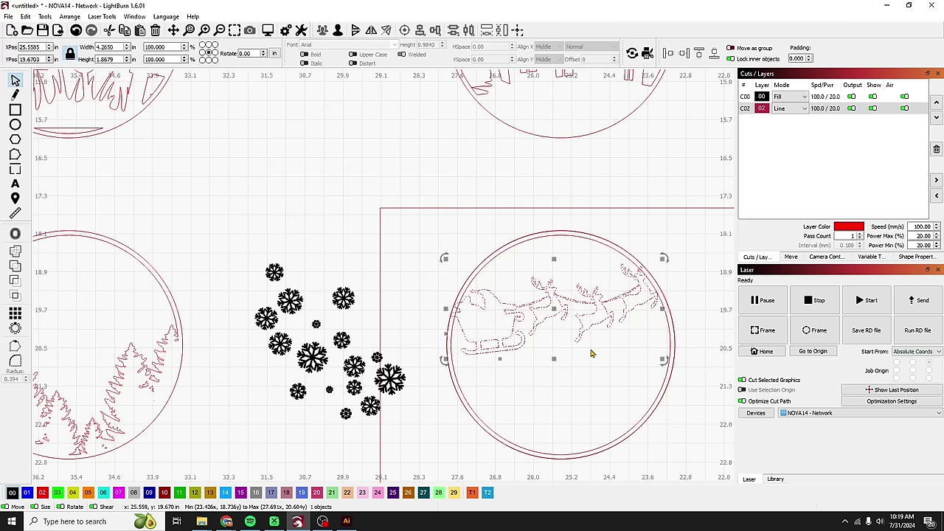
key("Right")
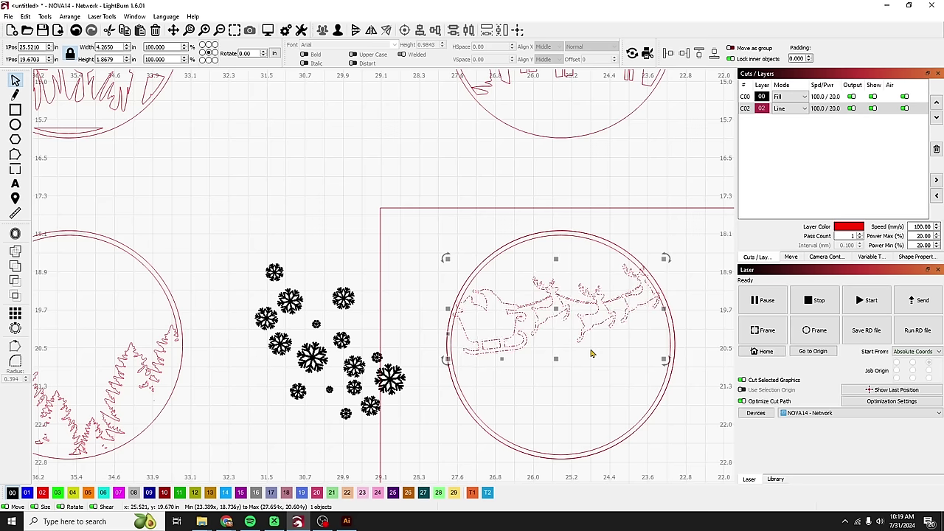
key("Left")
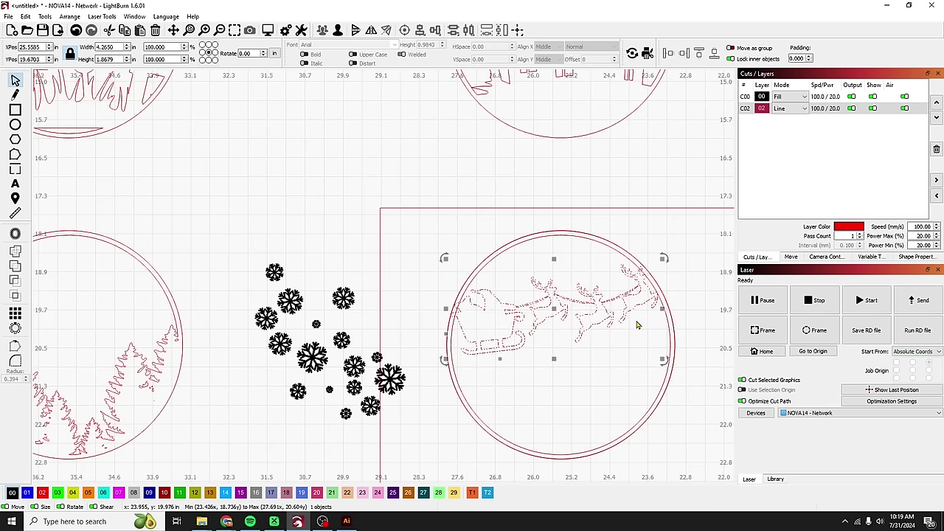
left_click(670, 325)
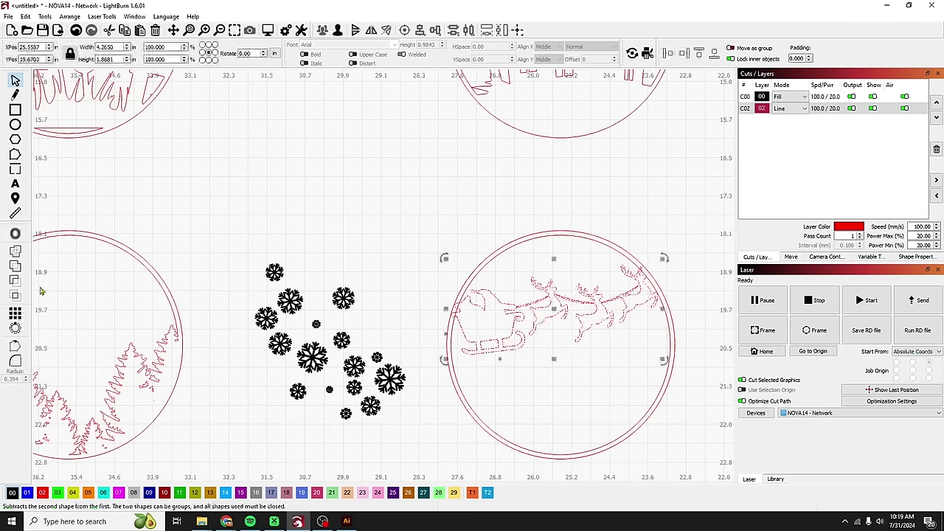
scroll(177, 236, "down", 4)
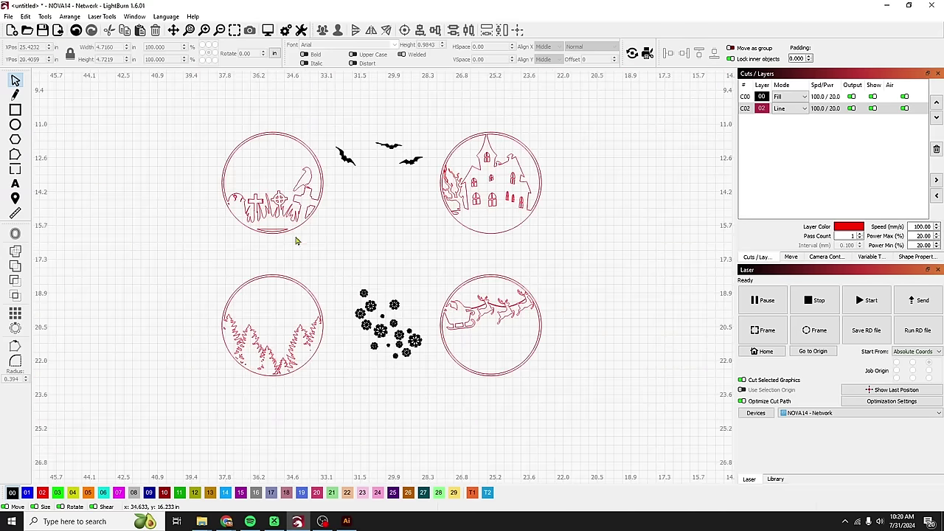
Step: Resize the graveyard and haunted-house ornaments to 4.8 in wide
left_click_drag(318, 236, 246, 175)
left_click_drag(327, 239, 219, 131)
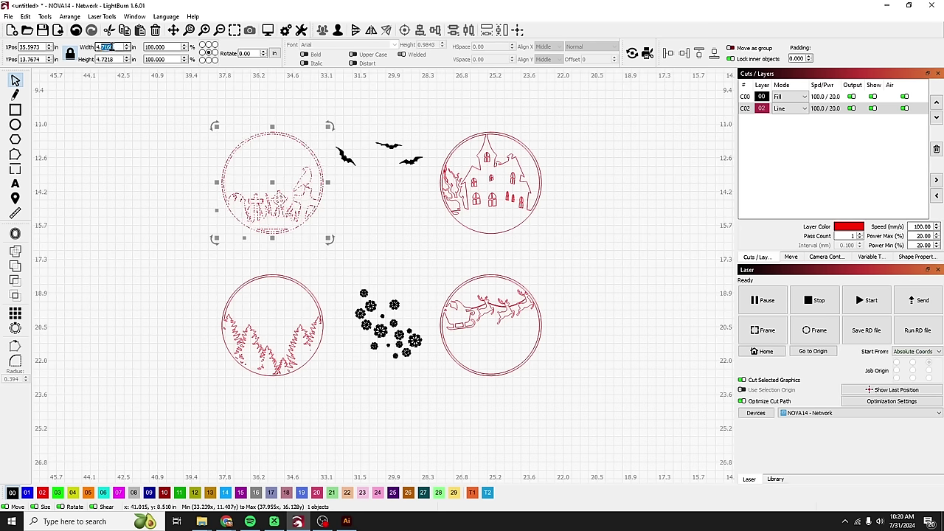
double_click(107, 47)
type("4.8")
key("Return")
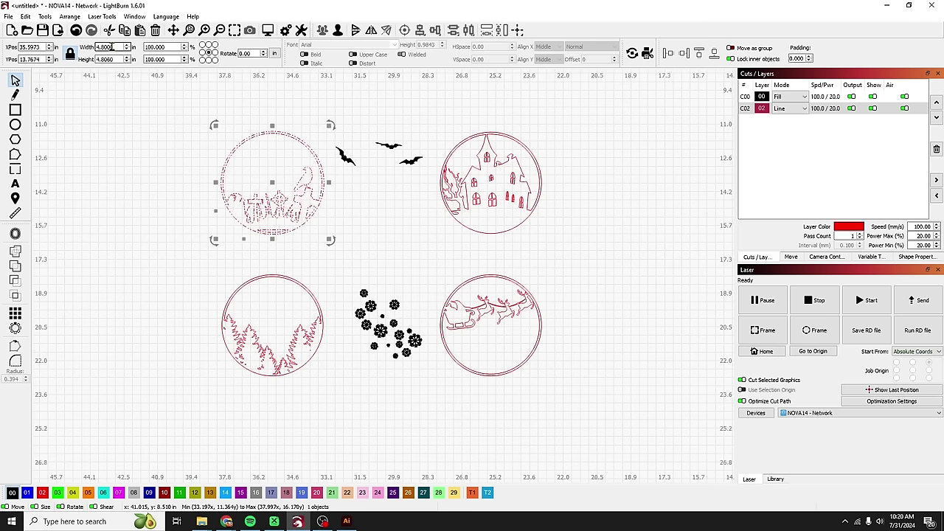
left_click(127, 114)
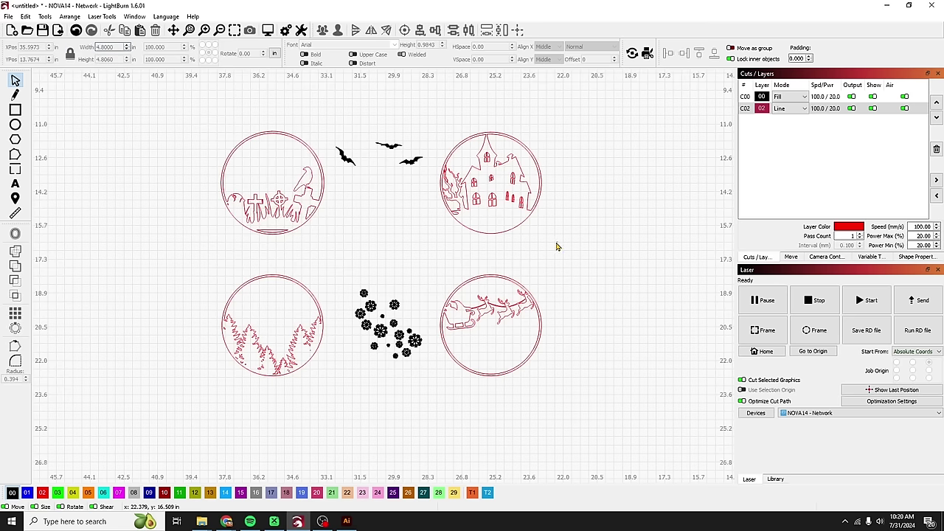
left_click_drag(549, 246, 436, 114)
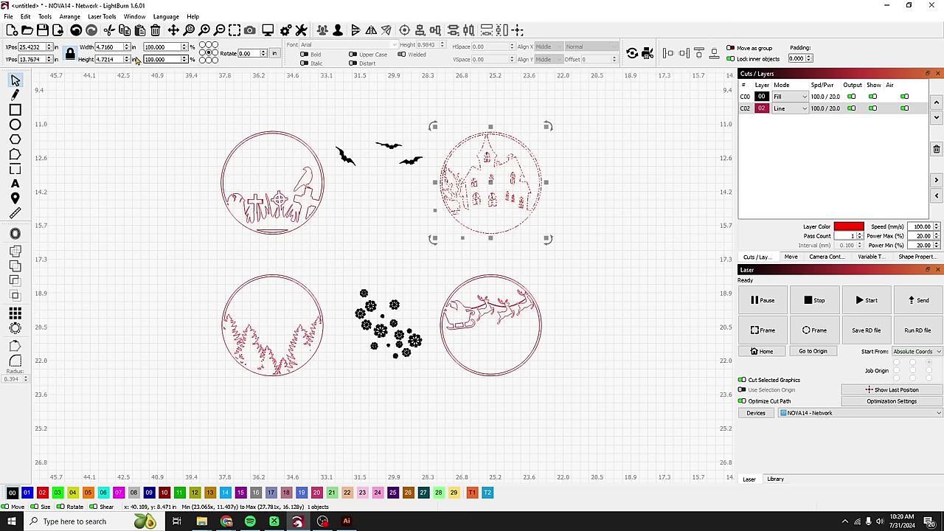
double_click(111, 47)
type("4.8")
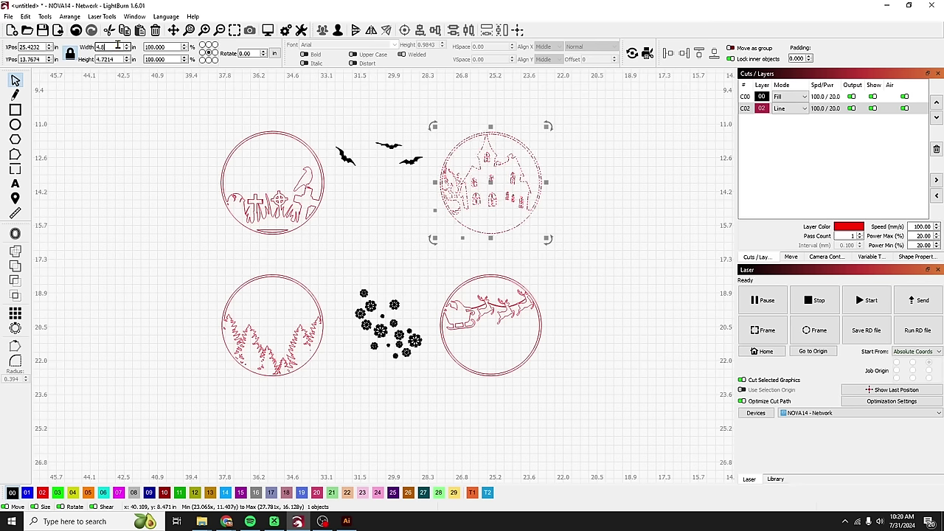
key("Return")
Step: Resize the pine-tree and Santa-sleigh ornaments to 4.8 in wide
left_click_drag(330, 389, 210, 267)
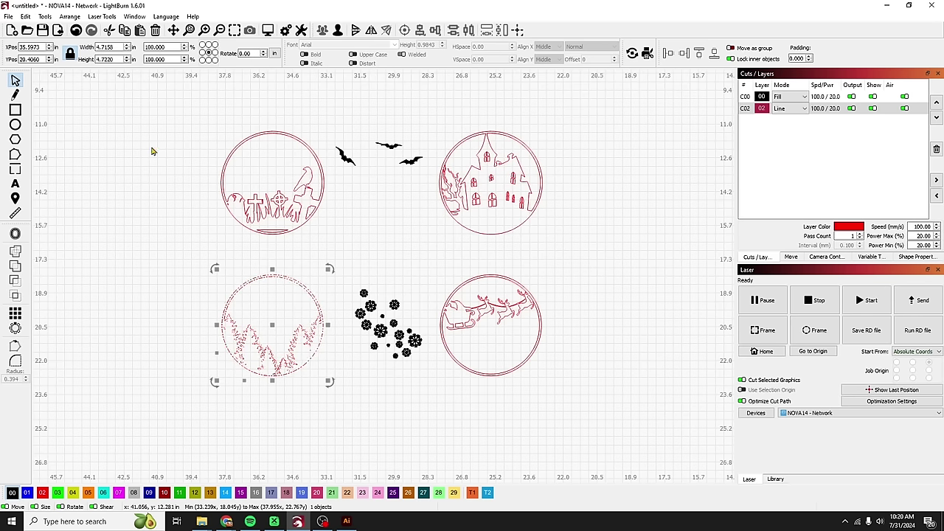
double_click(118, 49)
type("4.8")
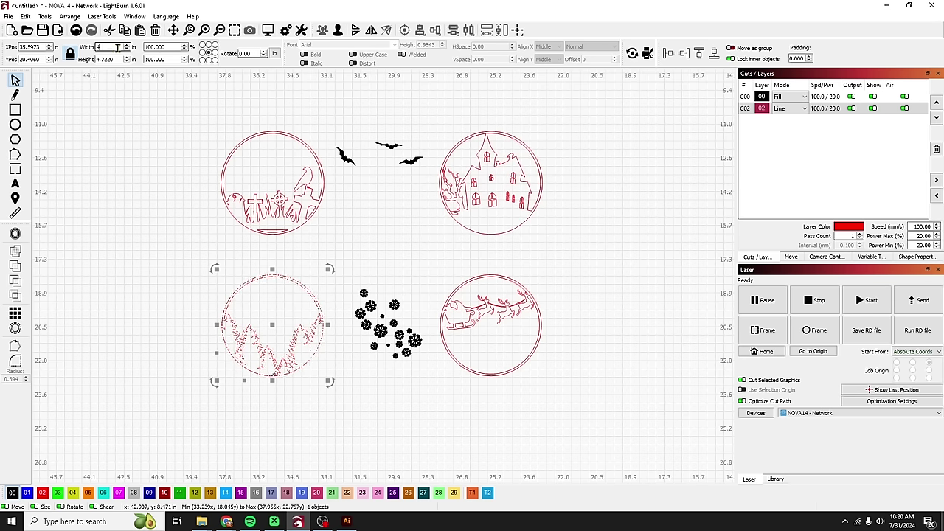
key("Return")
left_click_drag(551, 389, 434, 268)
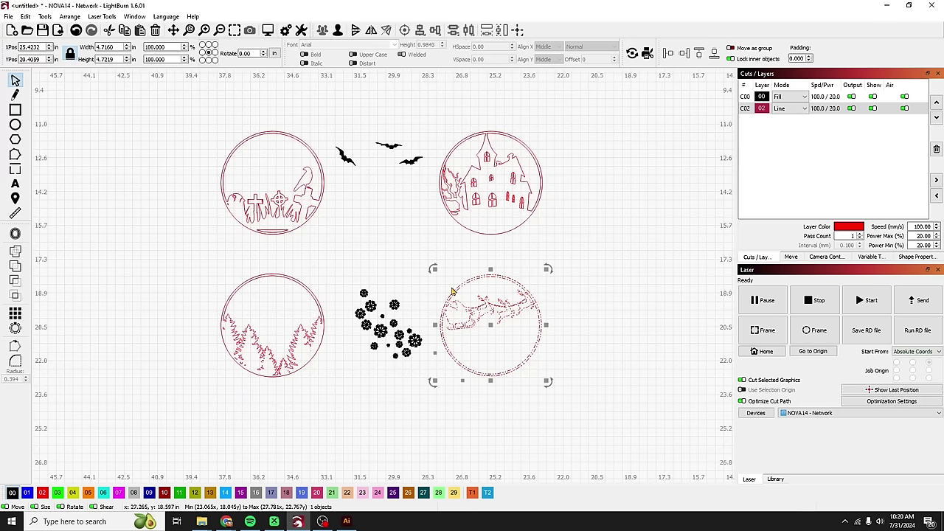
double_click(116, 48)
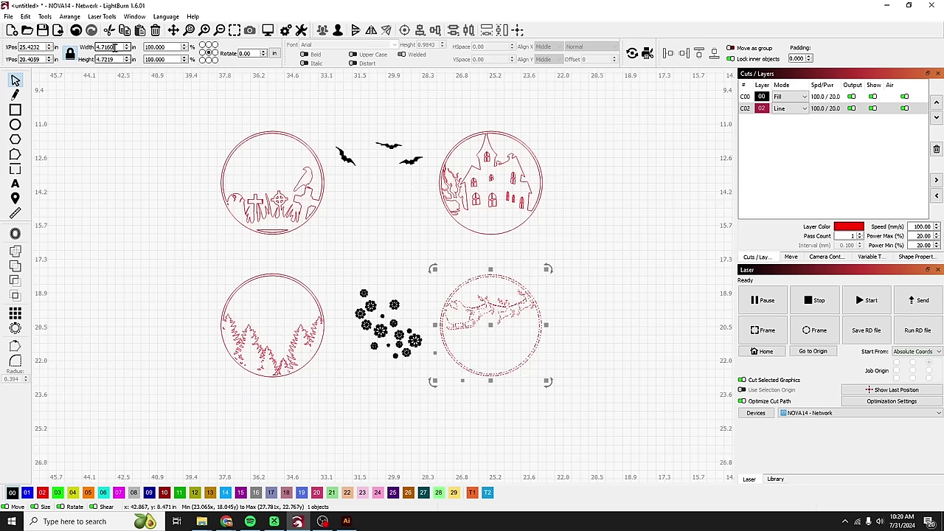
type("4.8")
key("Return")
left_click(217, 276)
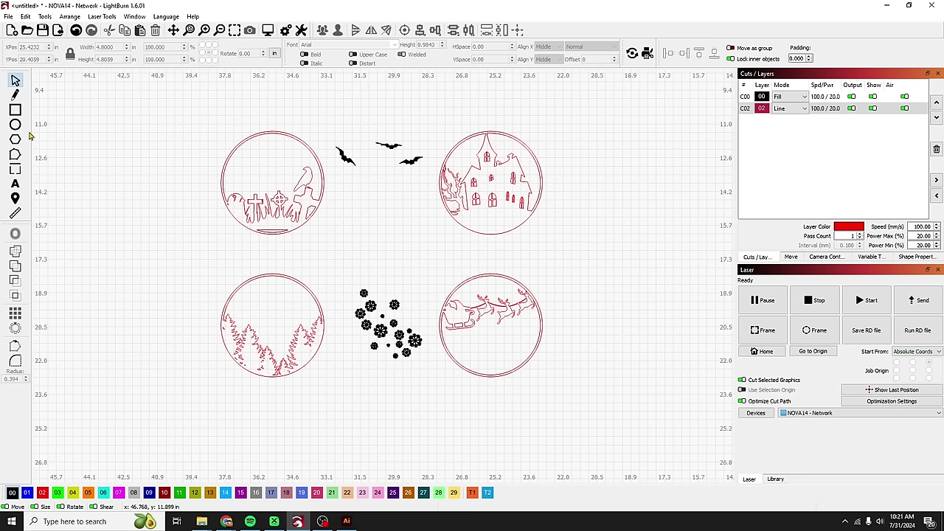
Step: Draw a blue 4.4 in tall frame over the graveyard ornament, centred horizontally on its circle
left_click(15, 109)
left_click_drag(213, 127, 329, 220)
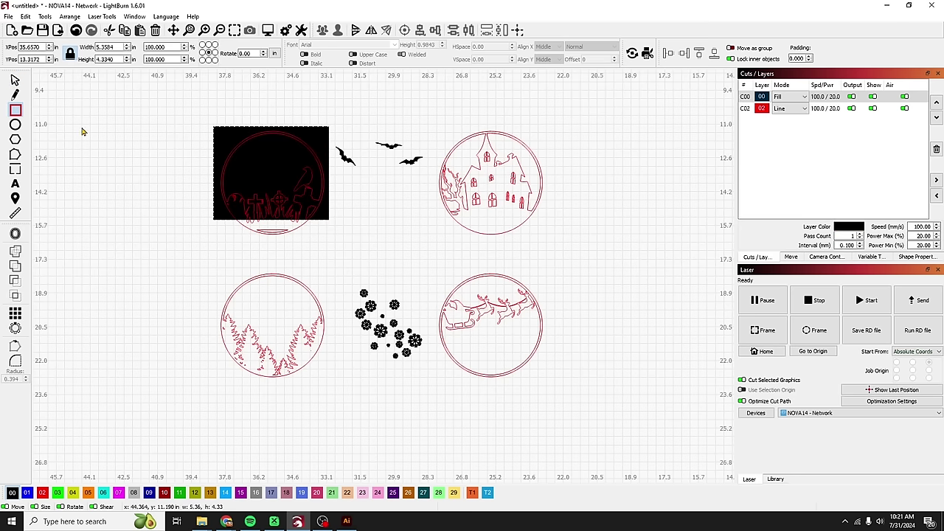
left_click(26, 492)
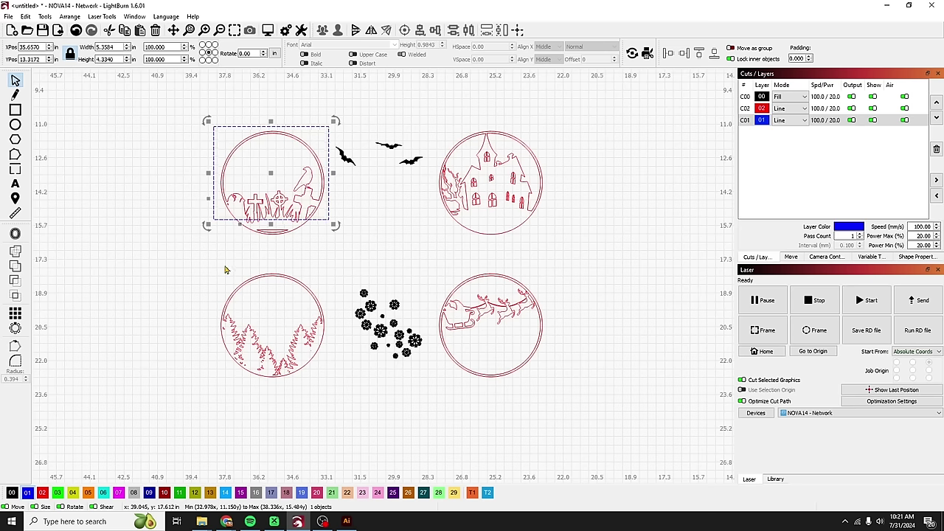
left_click(116, 59)
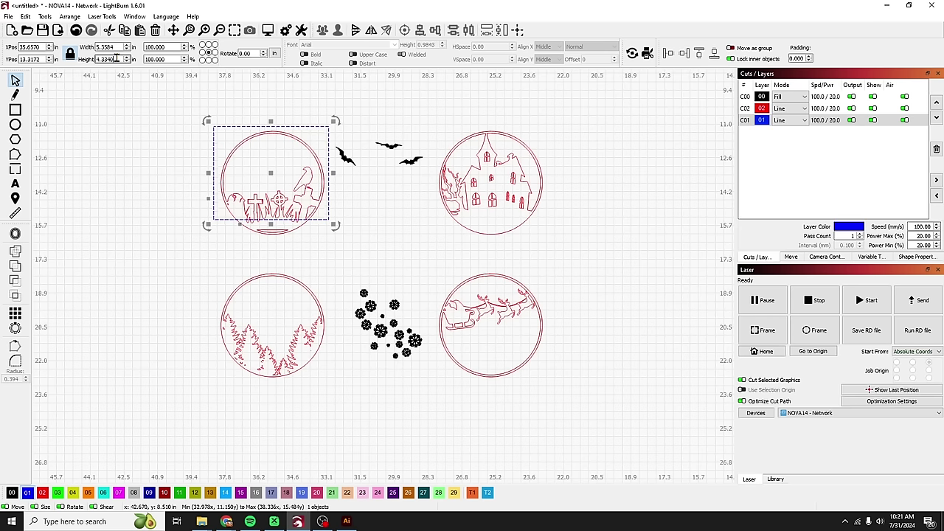
type("4.4")
key("Return")
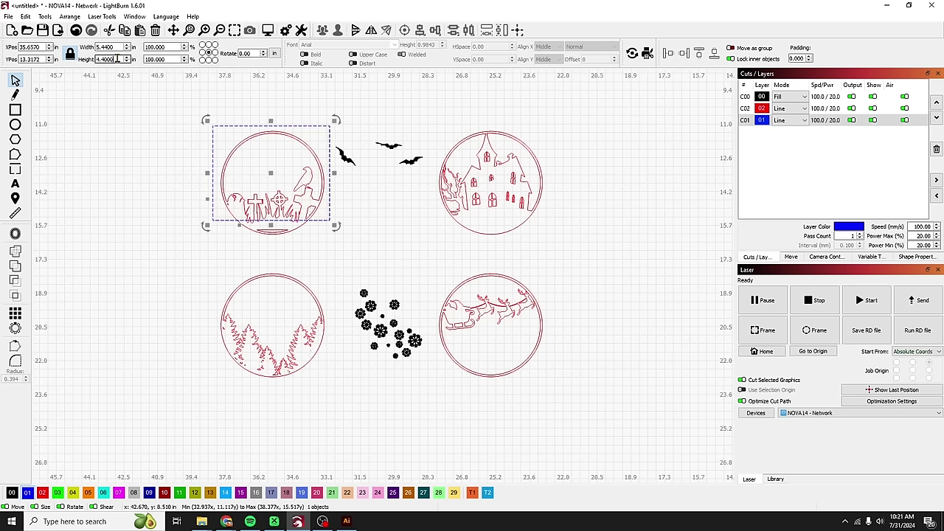
left_click(280, 158, "shift")
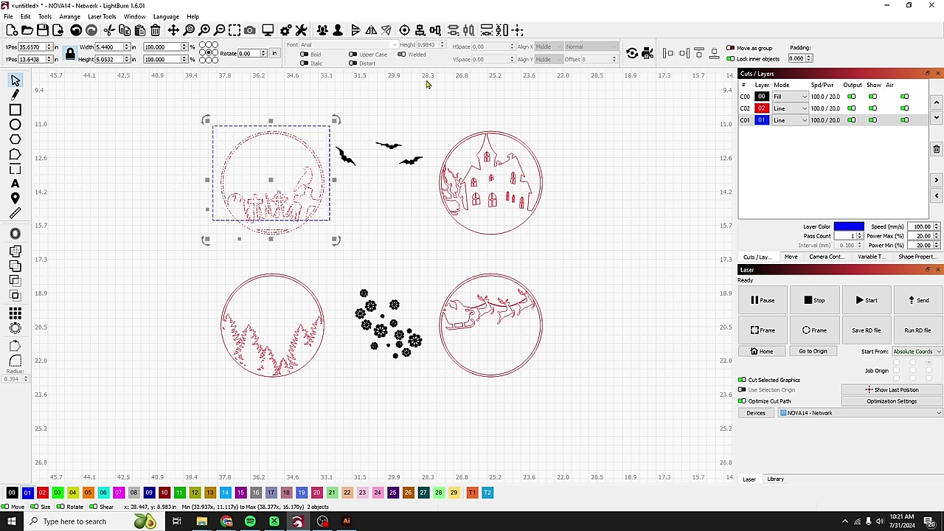
left_click(435, 31)
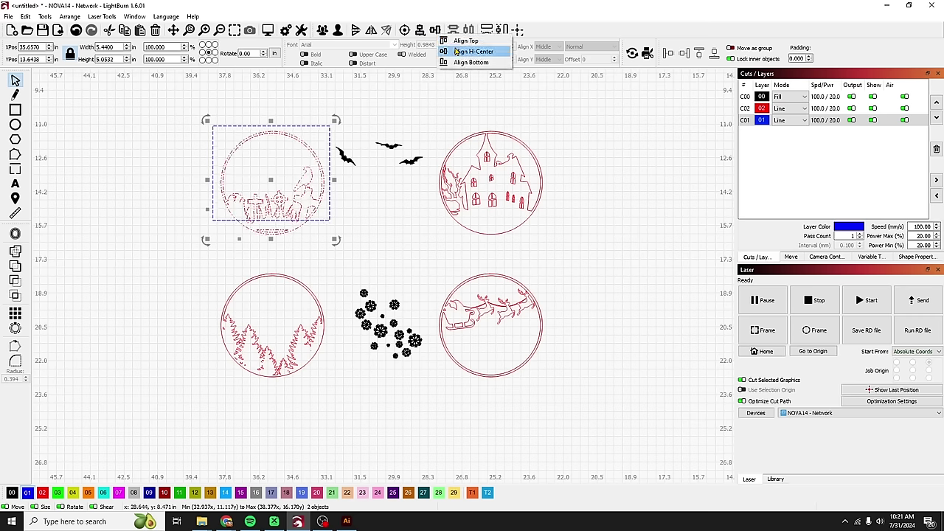
left_click(457, 51)
Step: Subtract a rectangle below the graveyard circle to flatten the ornament's bottom
left_click(15, 109)
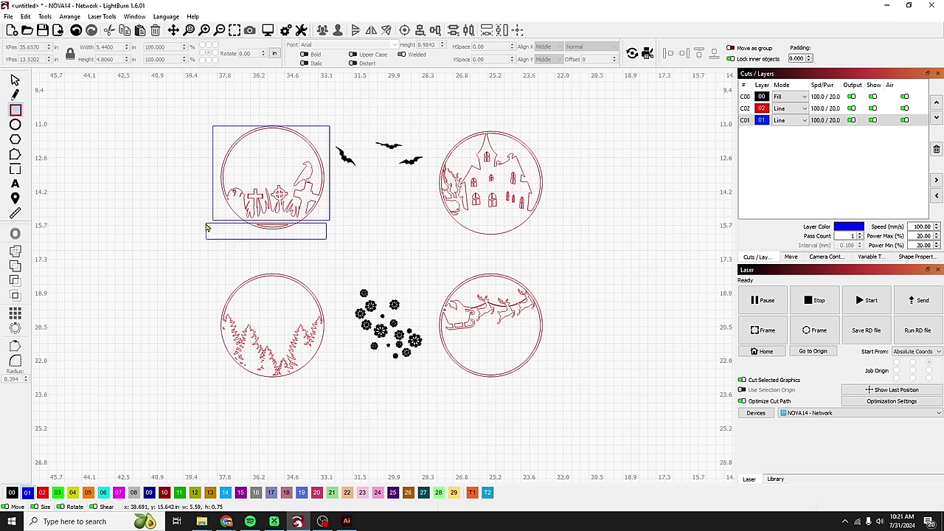
left_click_drag(207, 222, 206, 221)
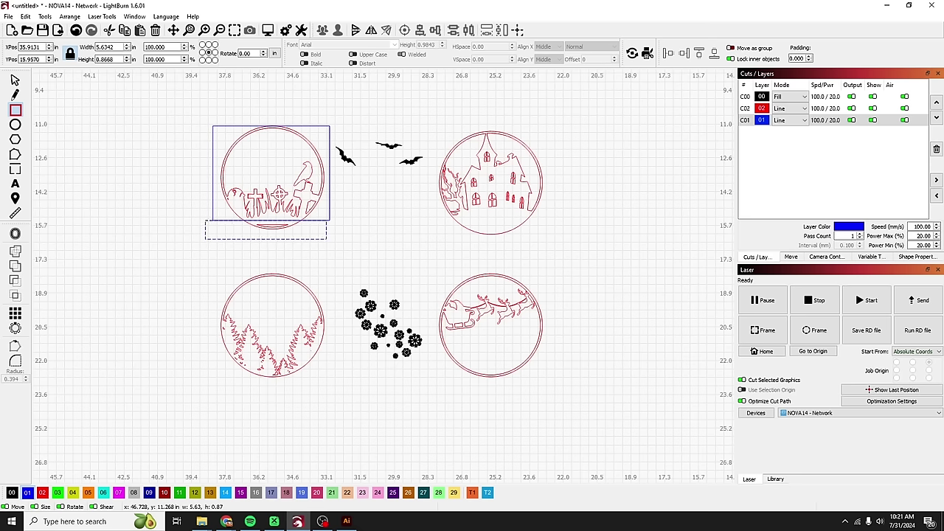
left_click(14, 80)
left_click(234, 161)
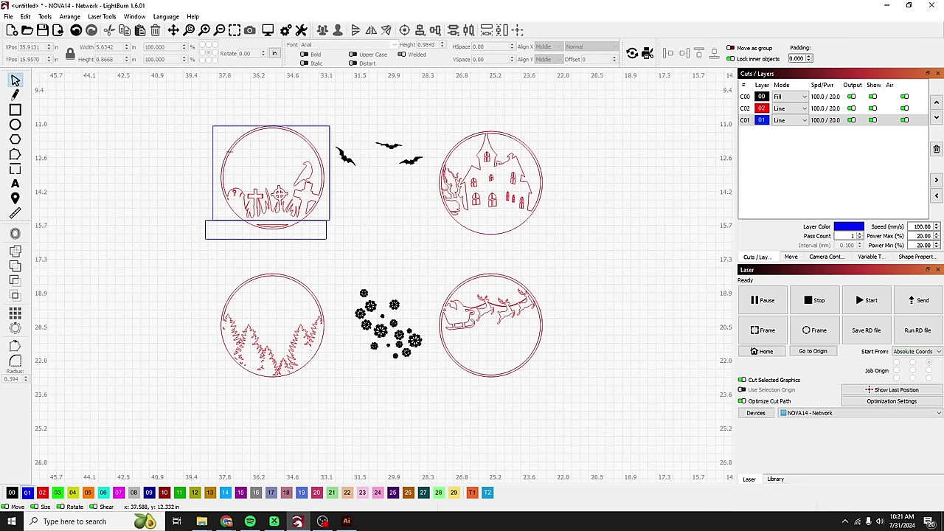
left_click(229, 152, "shift")
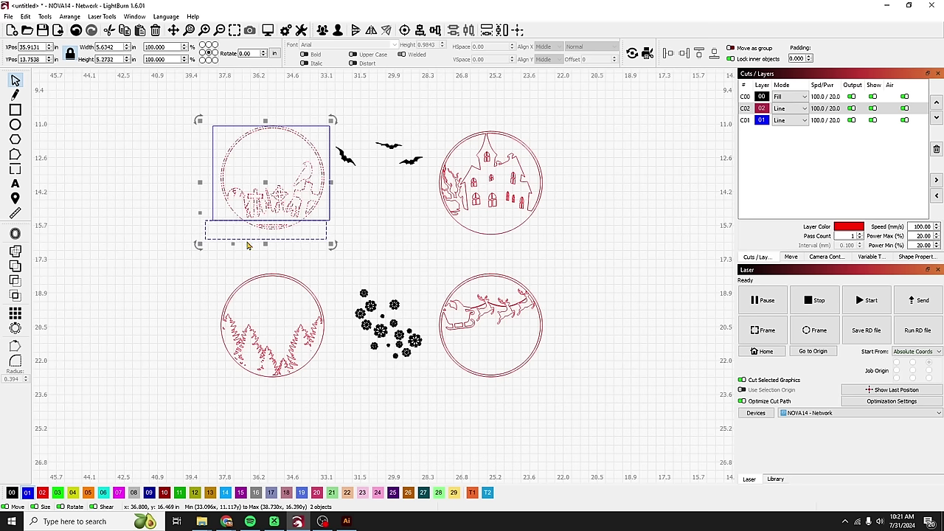
left_click(22, 275)
left_click(169, 274)
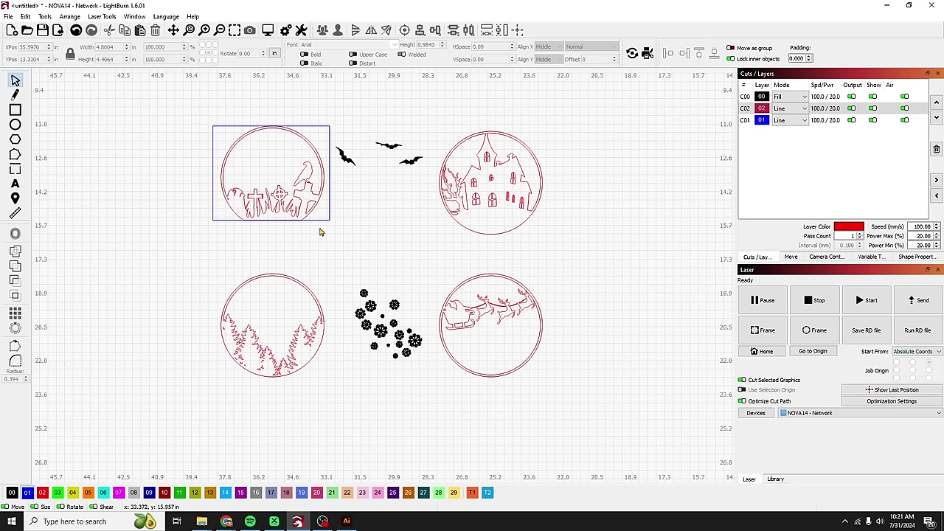
left_click(331, 194)
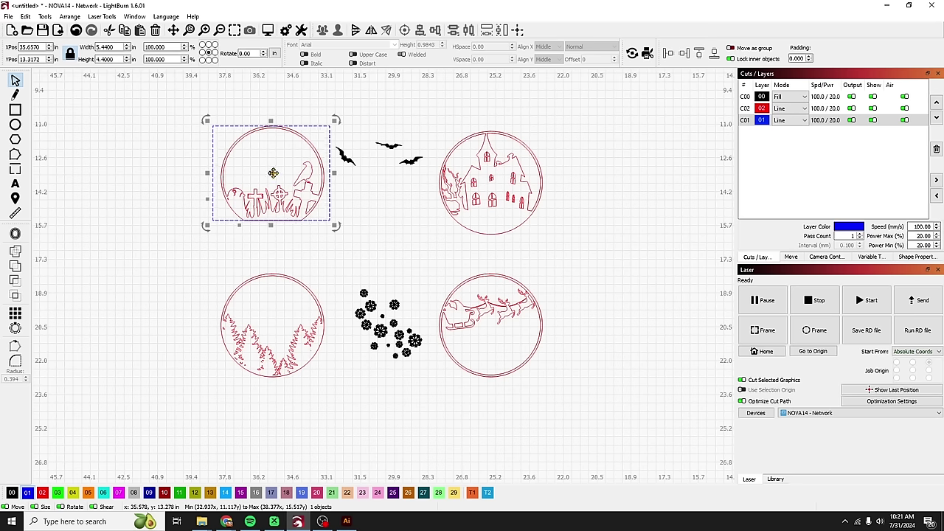
Step: Move the blue frame onto the house ornament and subtract a rectangle drawn beneath it
left_click_drag(273, 173, 493, 177)
left_click(579, 213)
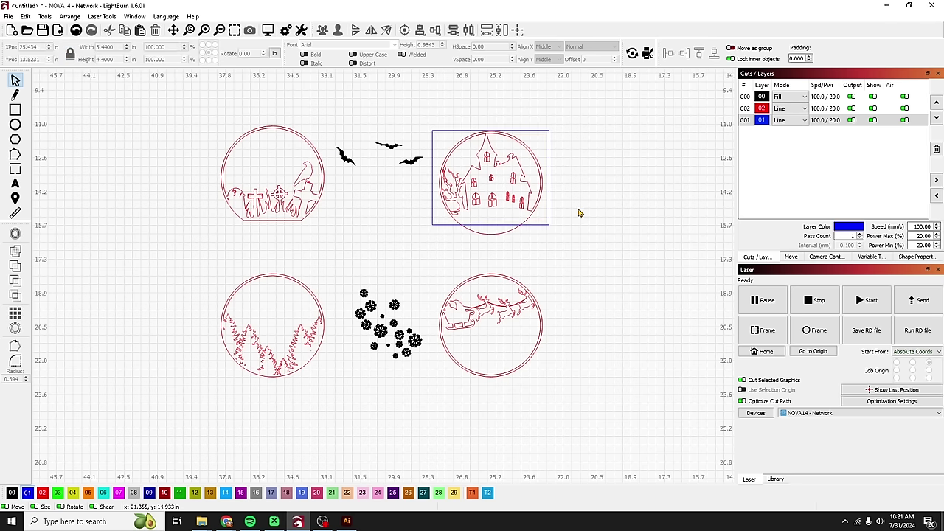
left_click_drag(579, 213, 460, 129)
left_click(23, 109)
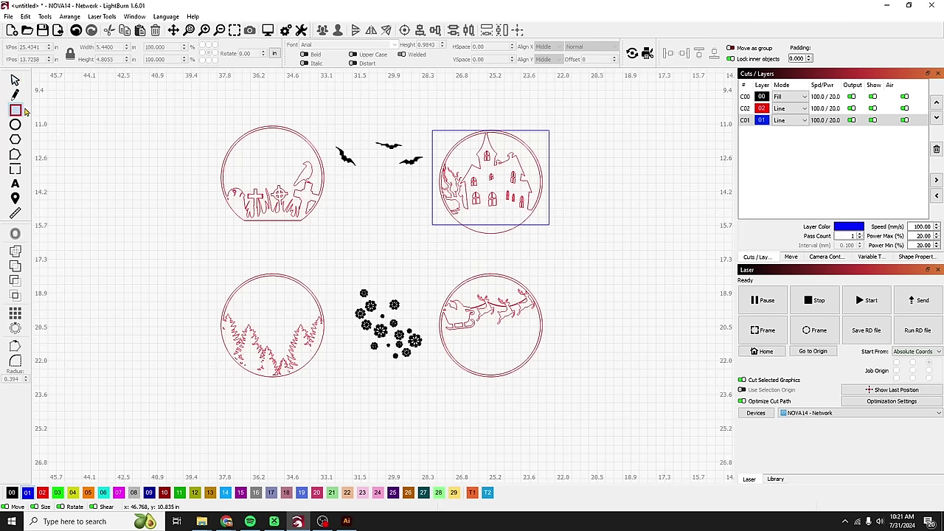
left_click_drag(572, 256, 428, 230)
scroll(494, 241, "up", 4)
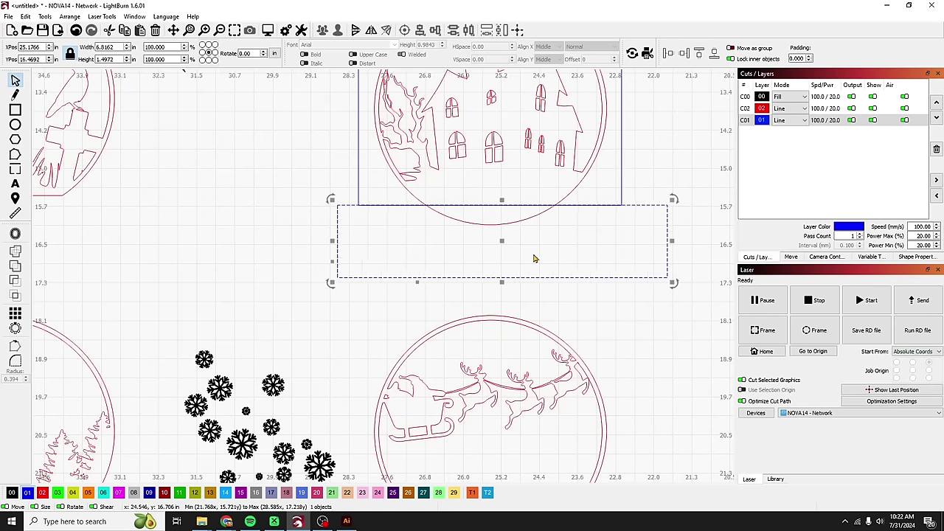
left_click(530, 221)
left_click(541, 279, "shift")
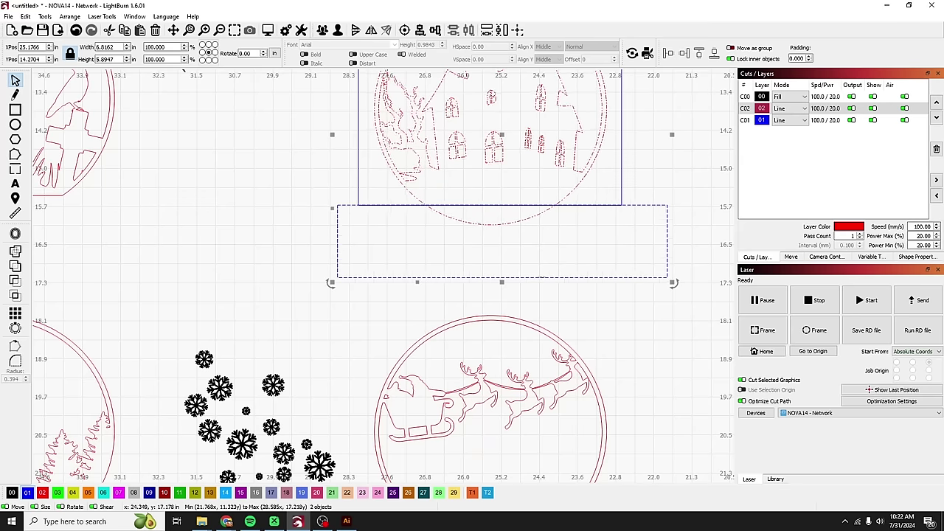
left_click(18, 284)
Step: Paste the cutting rectangle under the tree ornament and subtract it to flatten its bottom
scroll(481, 267, "down", 3)
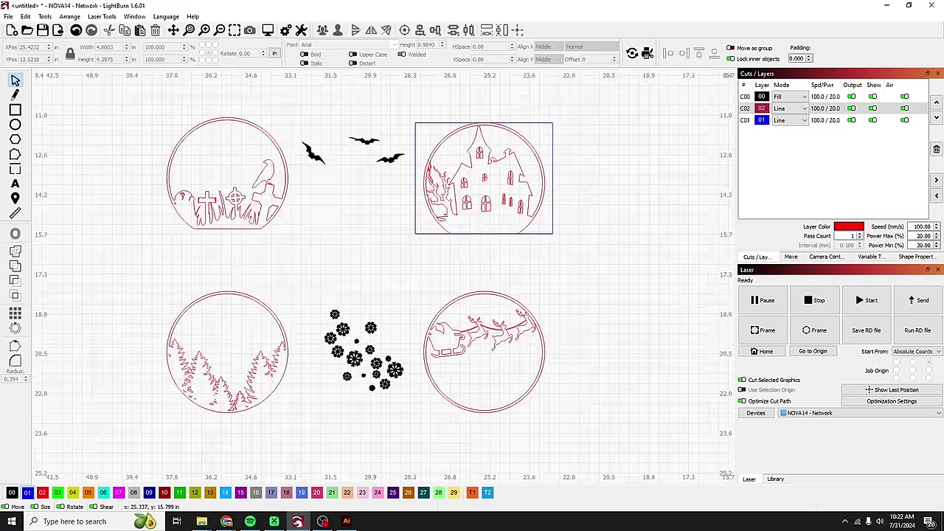
left_click(226, 353)
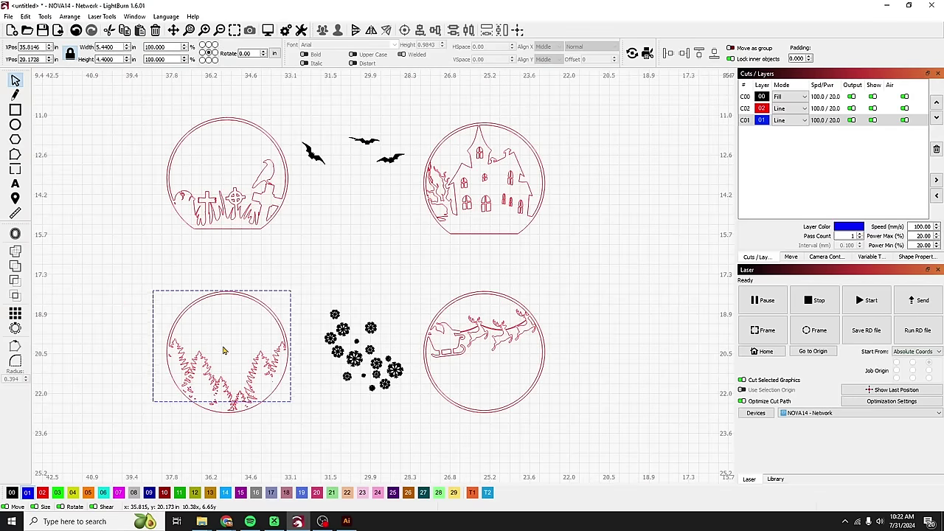
left_click(226, 354)
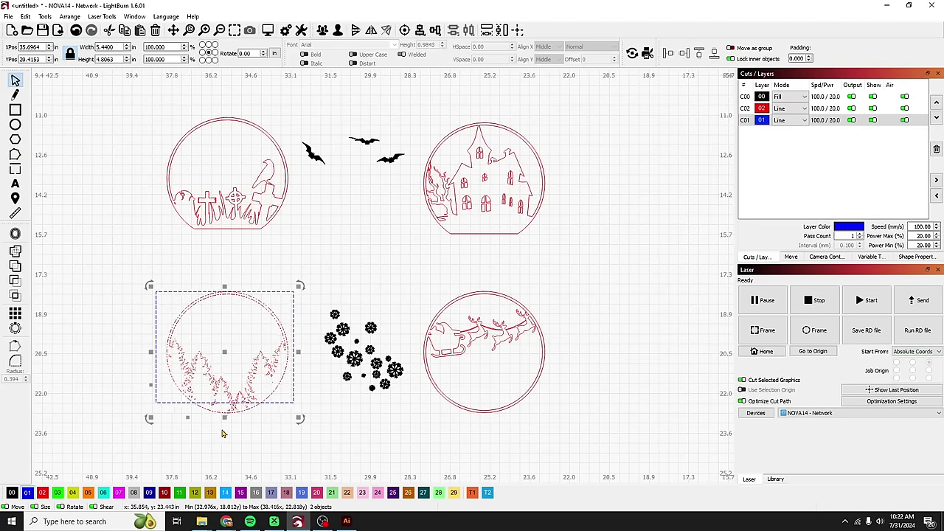
key("ctrl+v")
left_click_drag(230, 429, 227, 426)
left_click(255, 429)
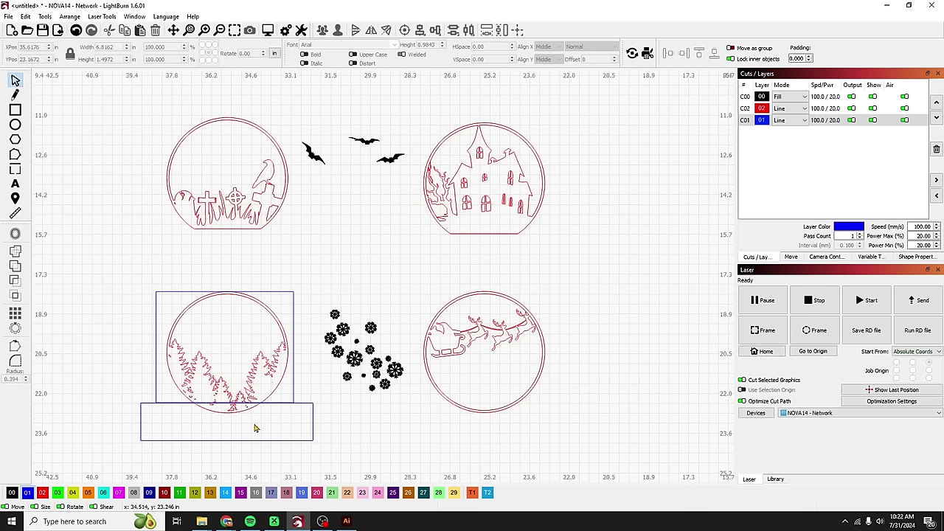
left_click(310, 418)
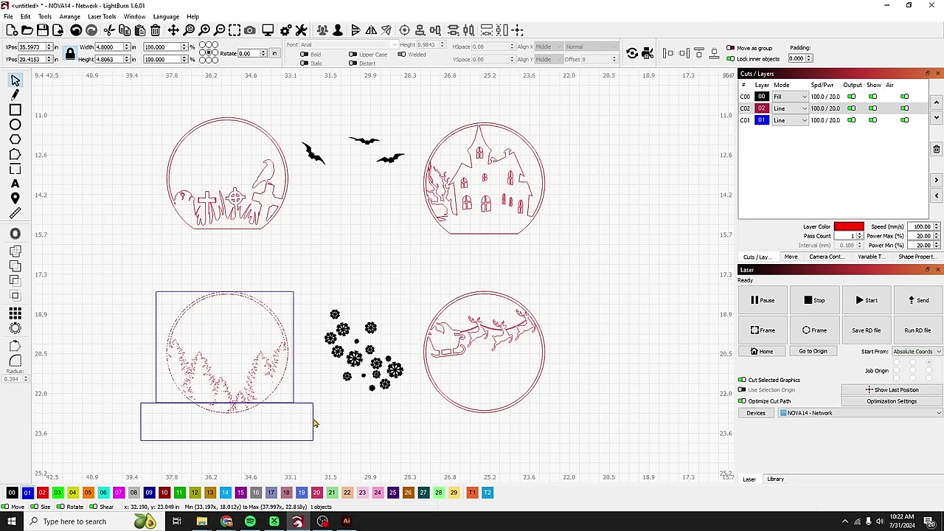
left_click(15, 280)
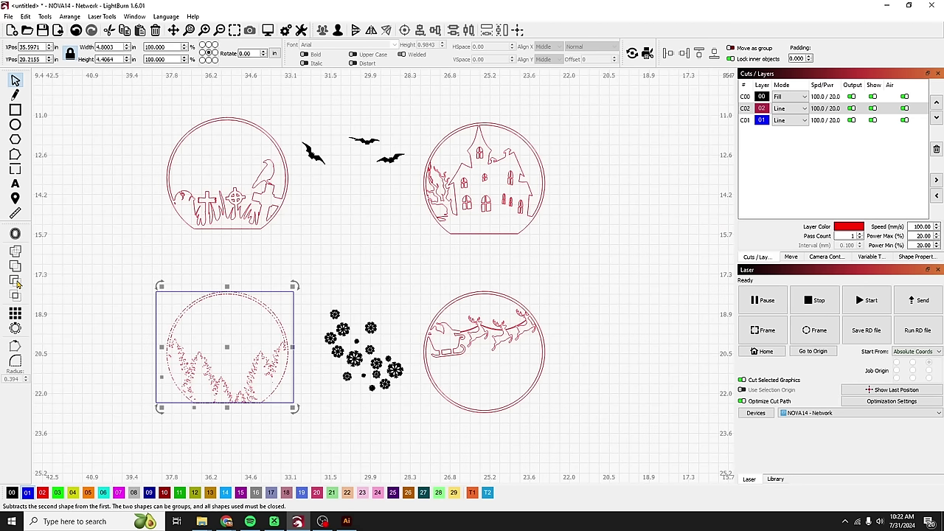
left_click(294, 303)
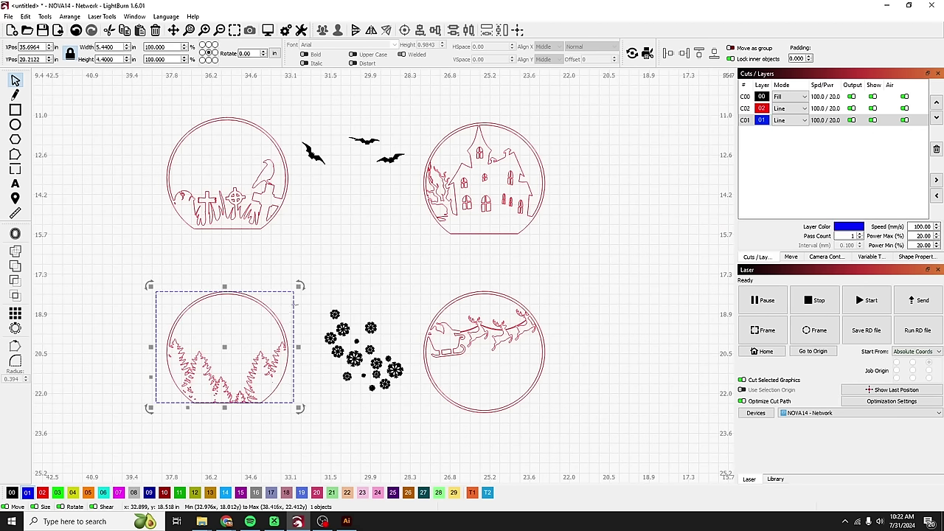
left_click(481, 353)
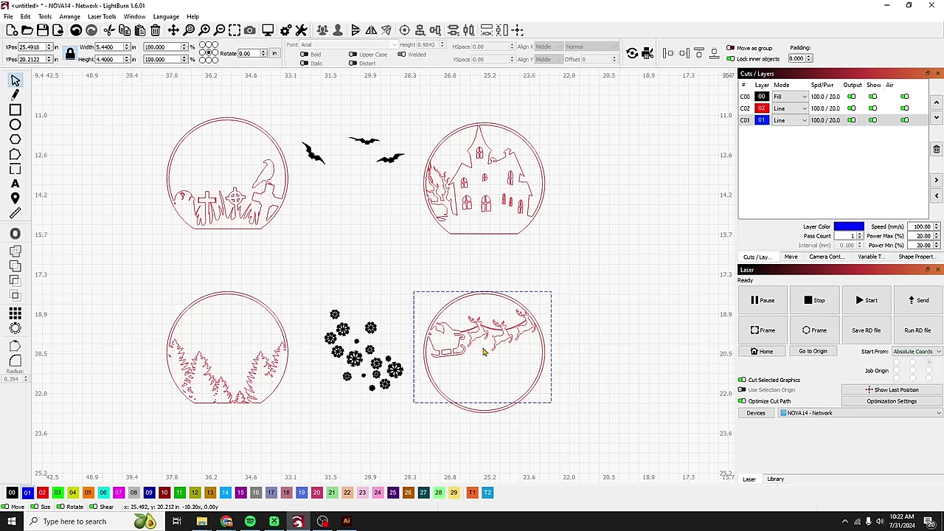
Step: Paste the cutting rectangle below the sleigh ornament and subtract it from the design
left_click_drag(481, 353, 483, 350)
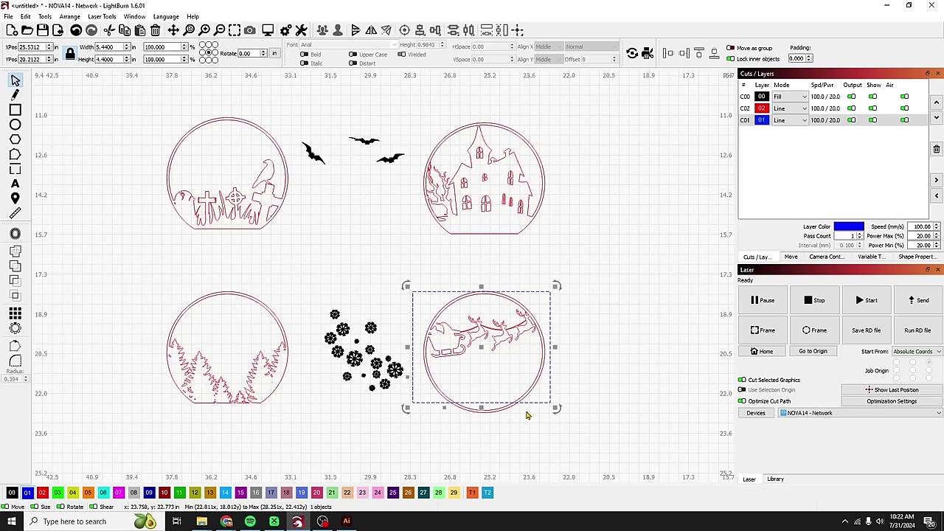
key("space")
scroll(511, 404, "up", 3)
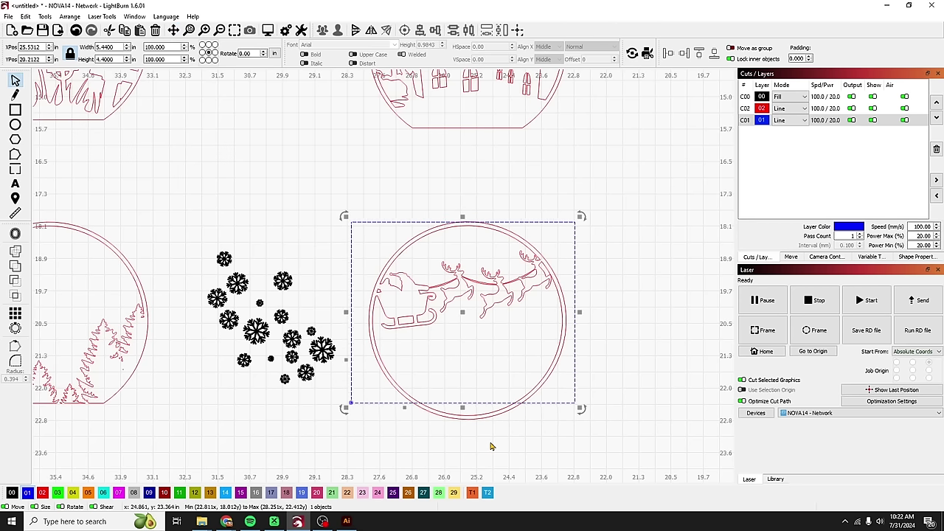
key("ctrl+v")
left_click_drag(490, 441, 467, 439)
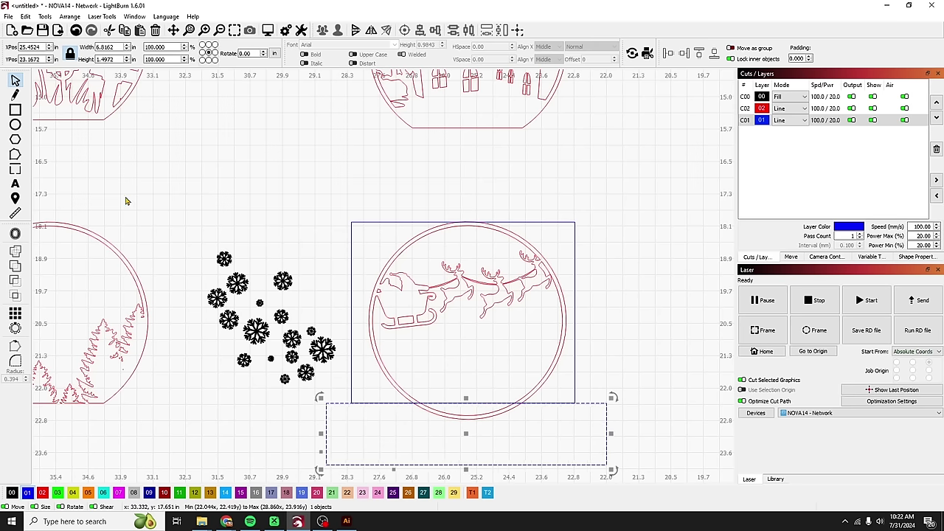
left_click(381, 383)
left_click(391, 379)
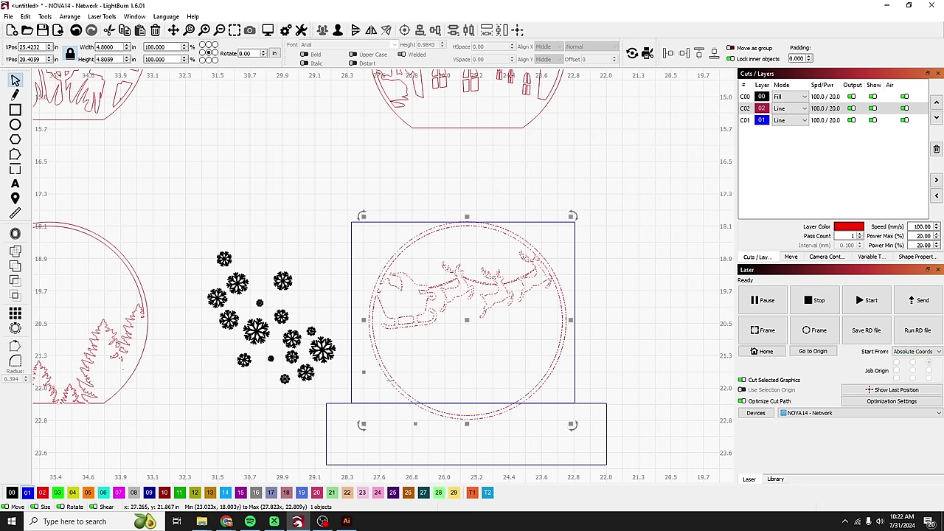
left_click(327, 441, "shift")
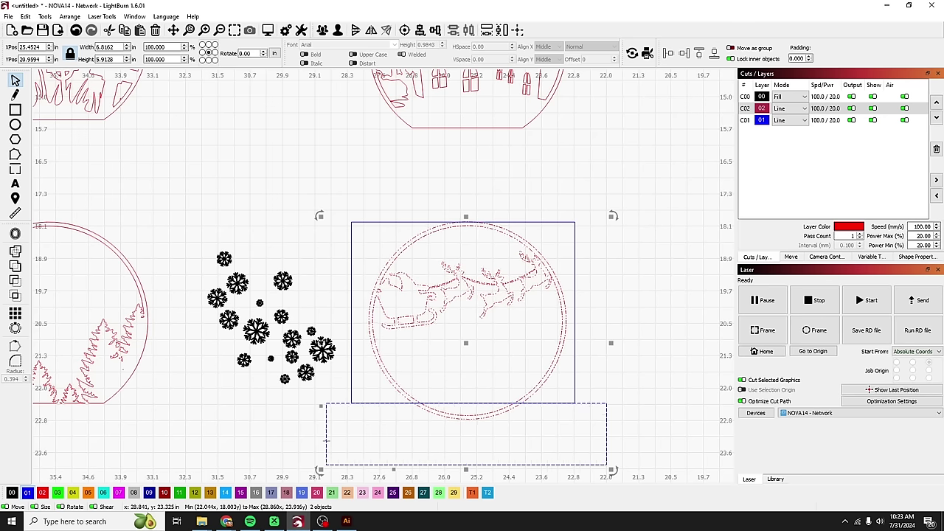
left_click(14, 285)
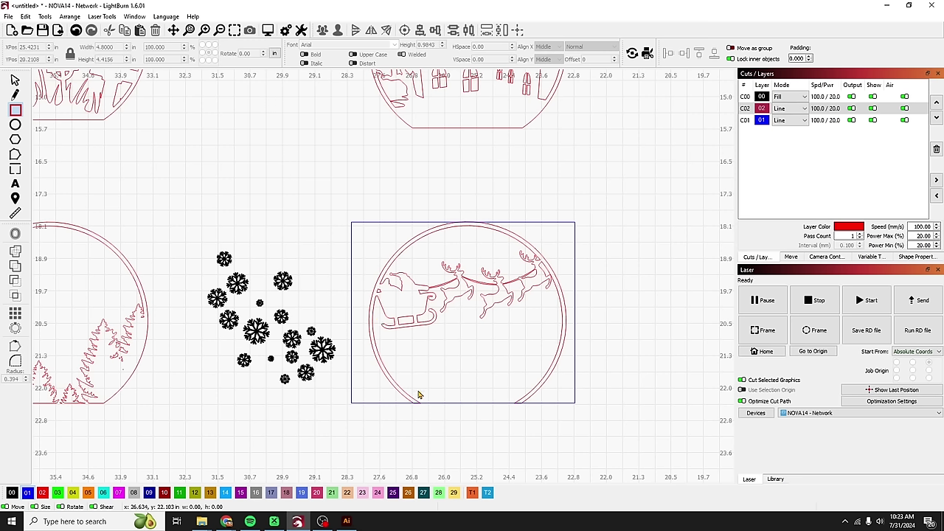
Step: Intersect the sleigh ring with a base rectangle for a flat bottom, then delete the leftover rectangle
left_click(521, 403)
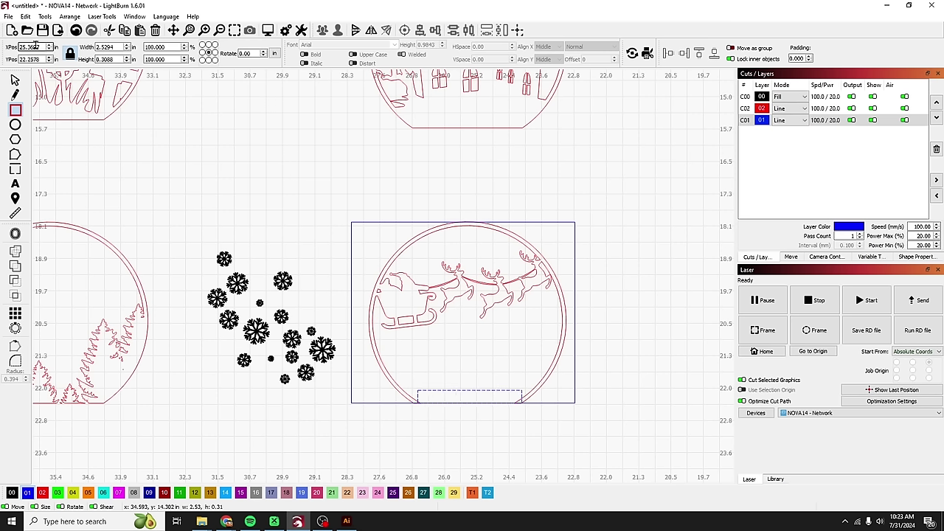
key("Escape")
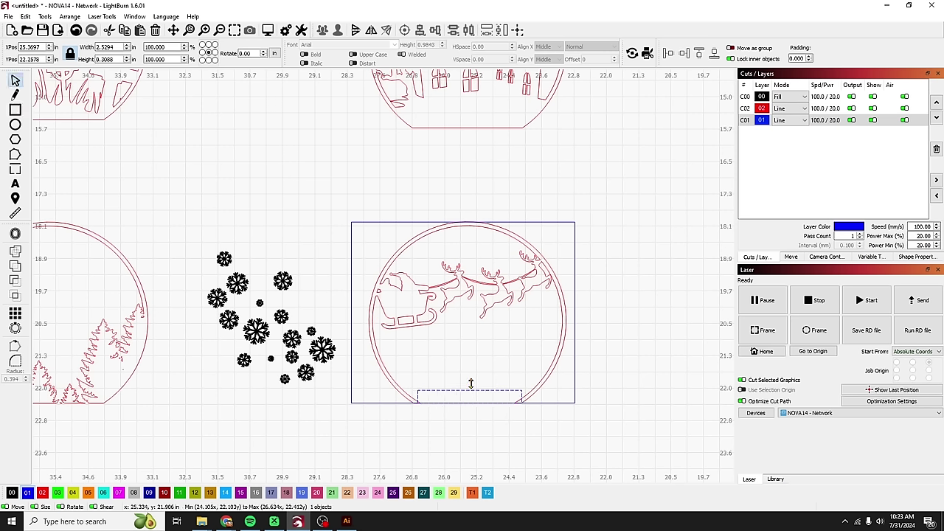
scroll(470, 397, "up", 4)
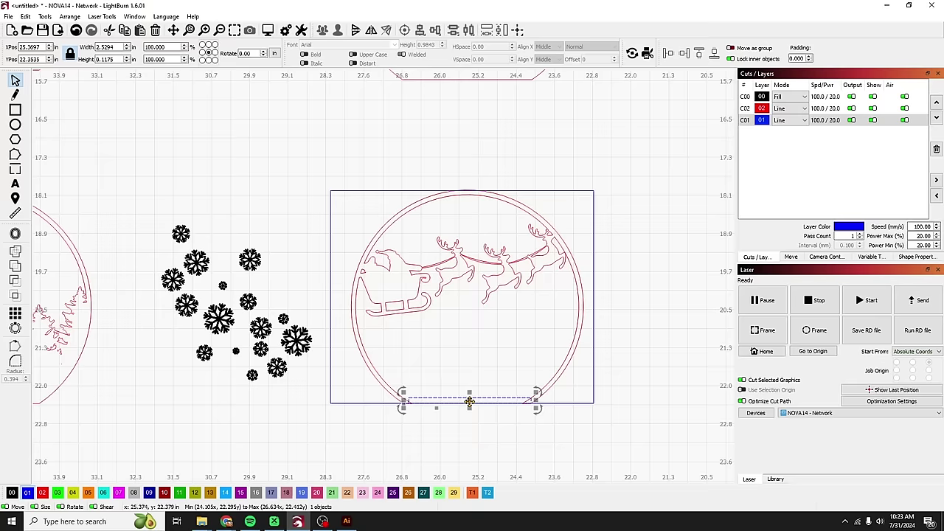
left_click_drag(352, 400, 345, 401)
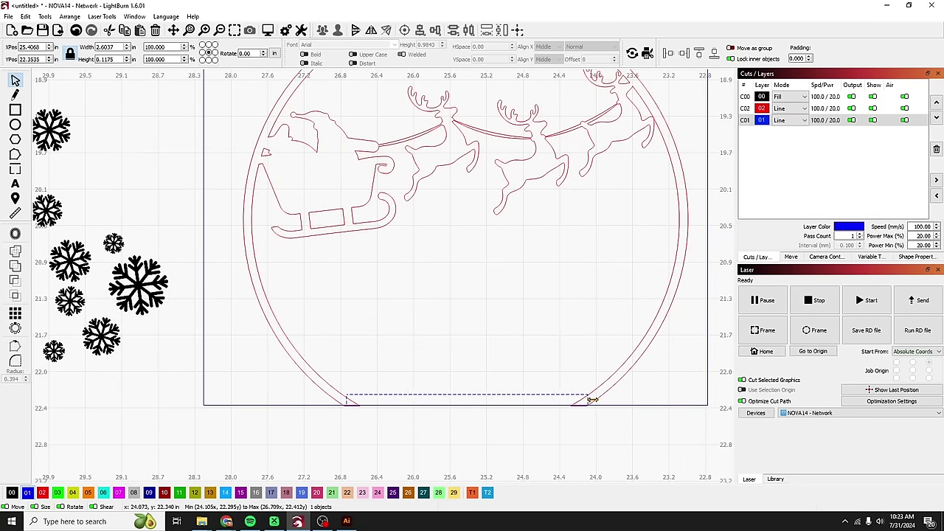
left_click_drag(593, 400, 490, 377)
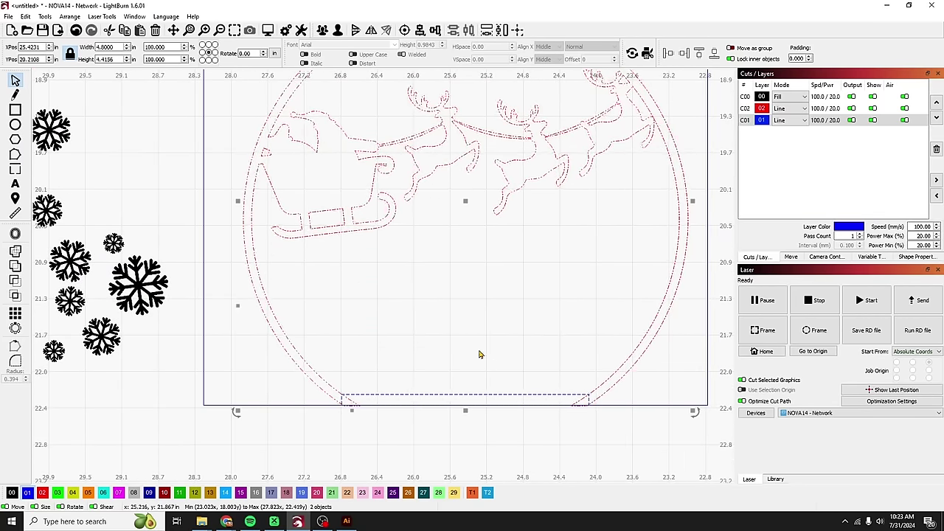
left_click(16, 295)
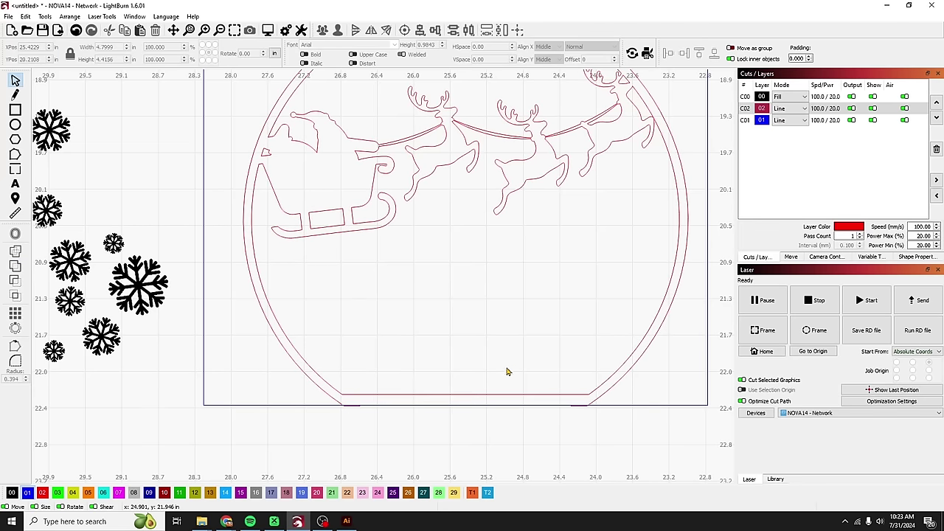
left_click(639, 405)
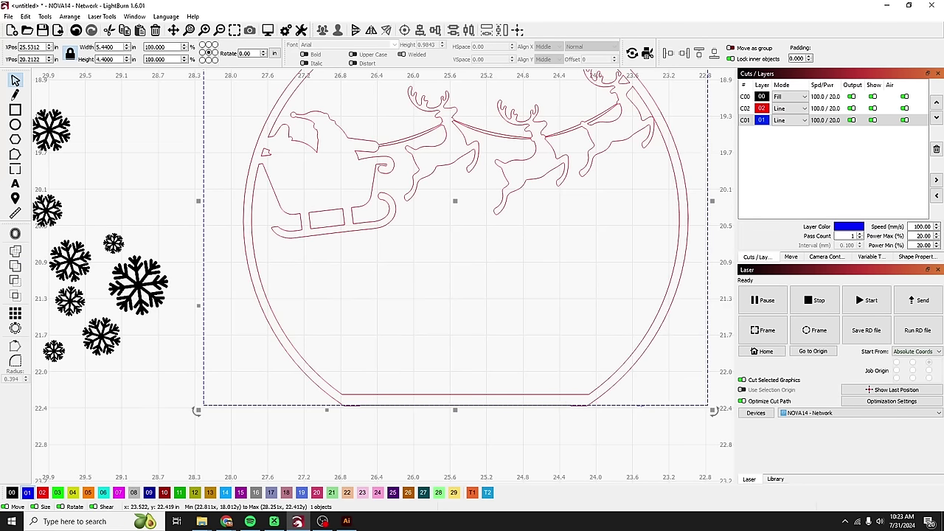
key("Delete")
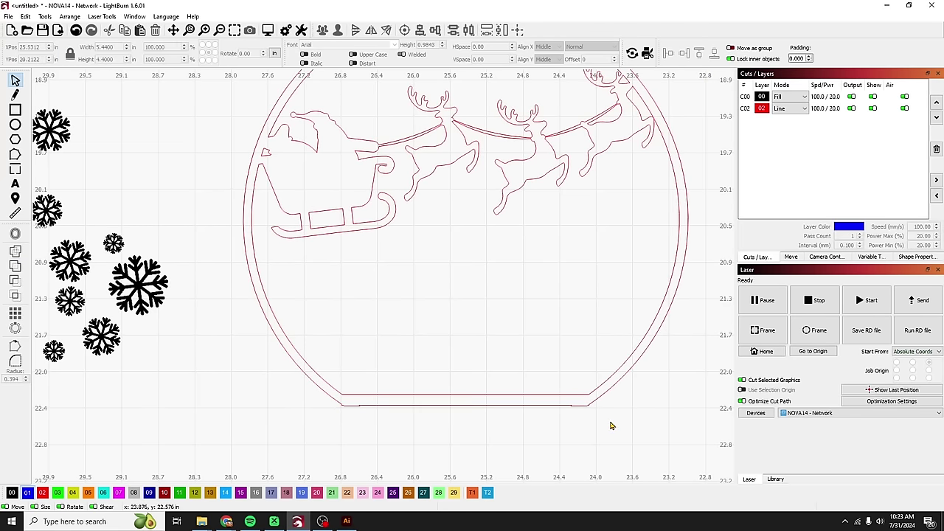
scroll(611, 425, "down", 6)
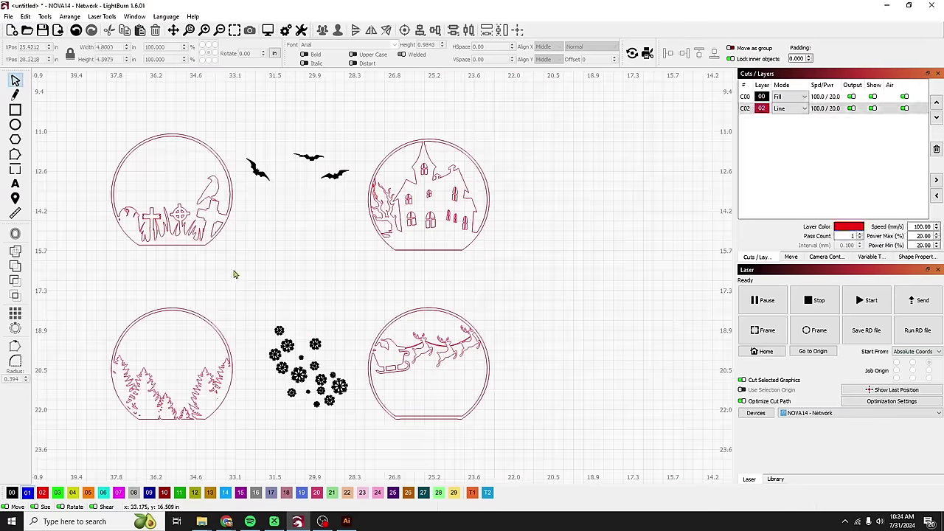
left_click_drag(246, 263, 101, 112)
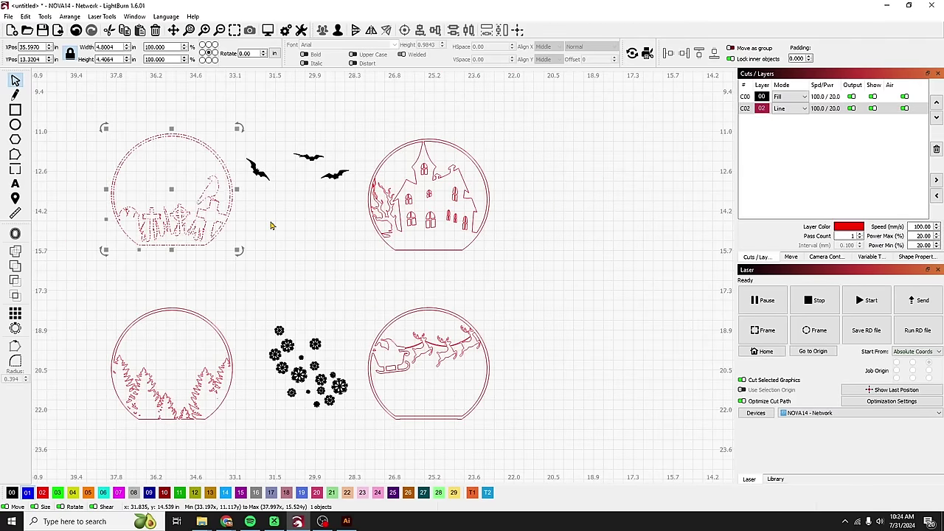
left_click(271, 223)
left_click_drag(356, 238, 245, 116)
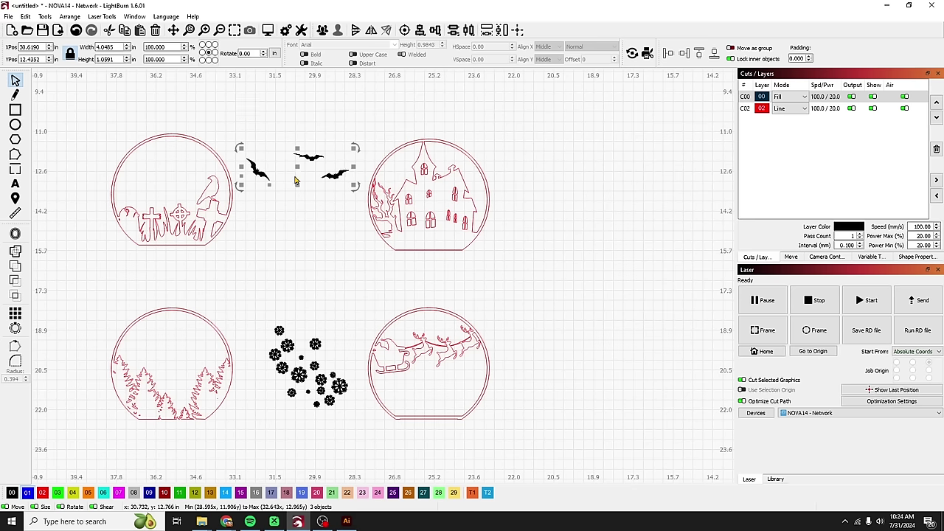
left_click(466, 283)
left_click_drag(510, 268, 367, 128)
left_click(342, 277)
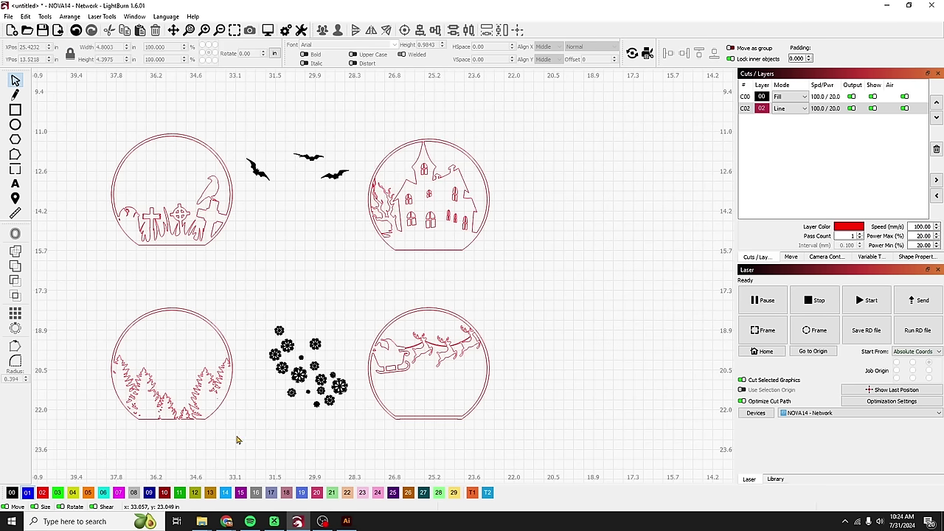
left_click_drag(236, 440, 99, 291)
left_click(327, 445)
left_click_drag(350, 433, 255, 309)
left_click(517, 441)
left_click_drag(518, 438, 361, 289)
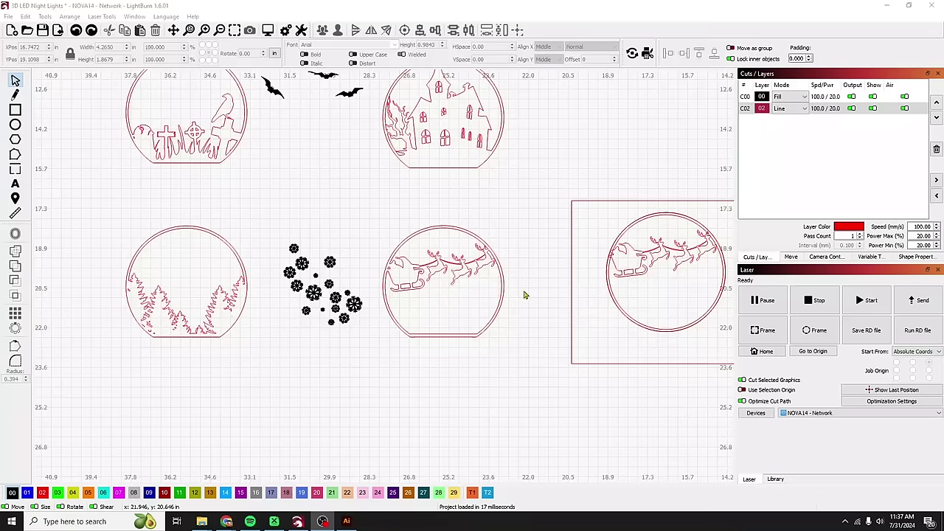
Step: Give the sleigh-and-reindeer design an outward 0.02 in offset outline
scroll(477, 260, "up", 5)
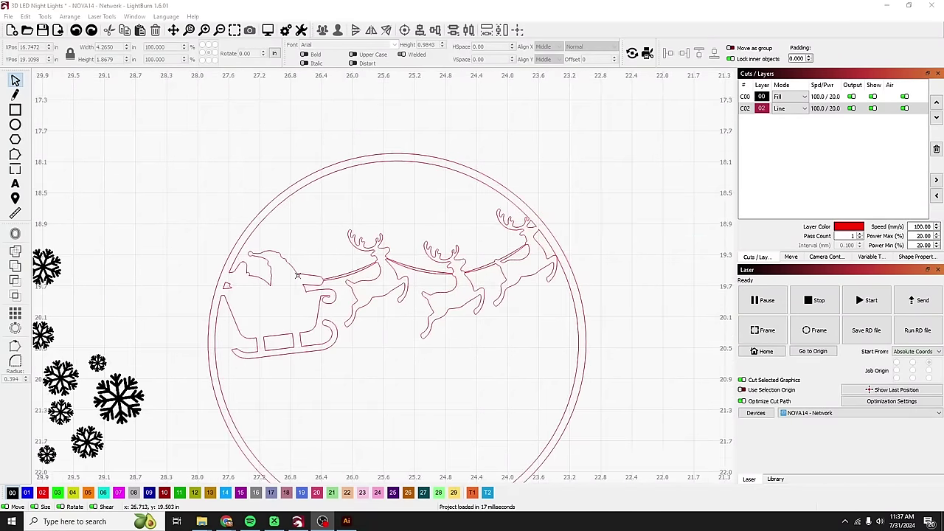
scroll(397, 272, "up", 3)
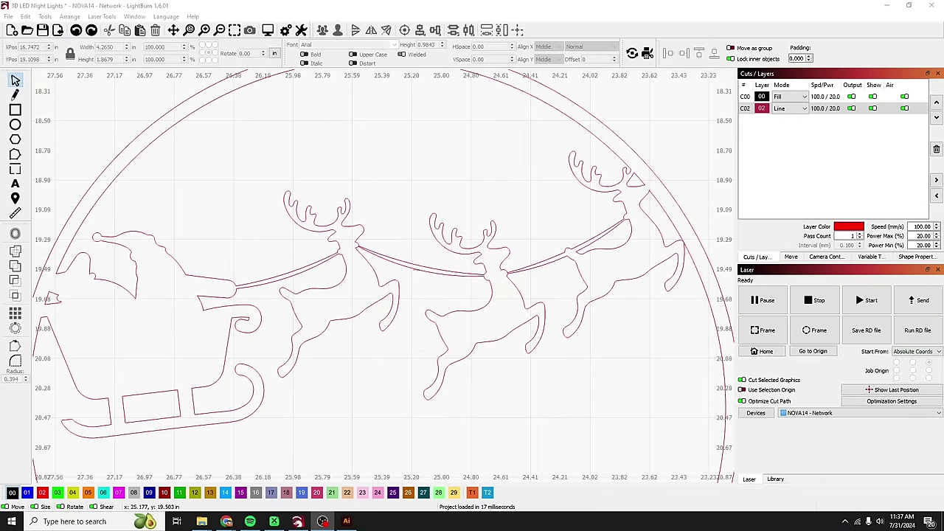
scroll(581, 284, "down", 8)
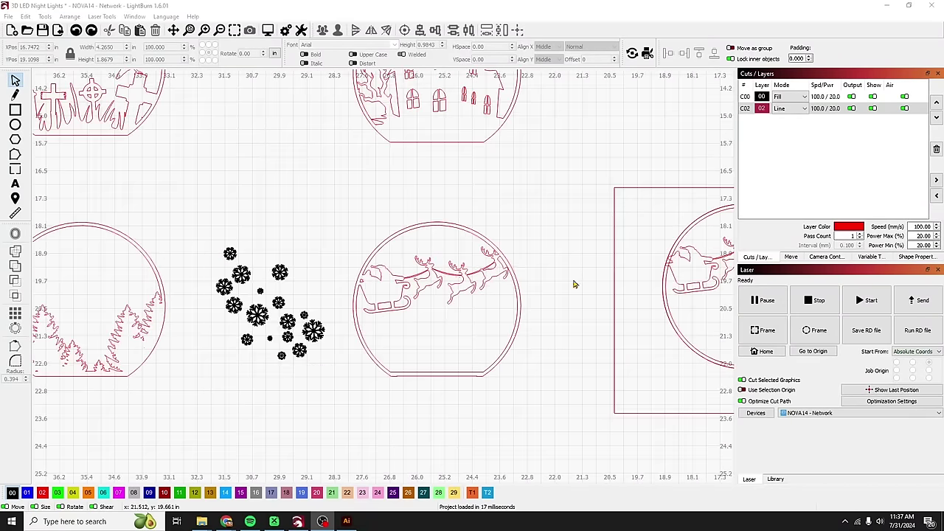
left_click_drag(581, 284, 518, 291)
scroll(519, 291, "up", 5)
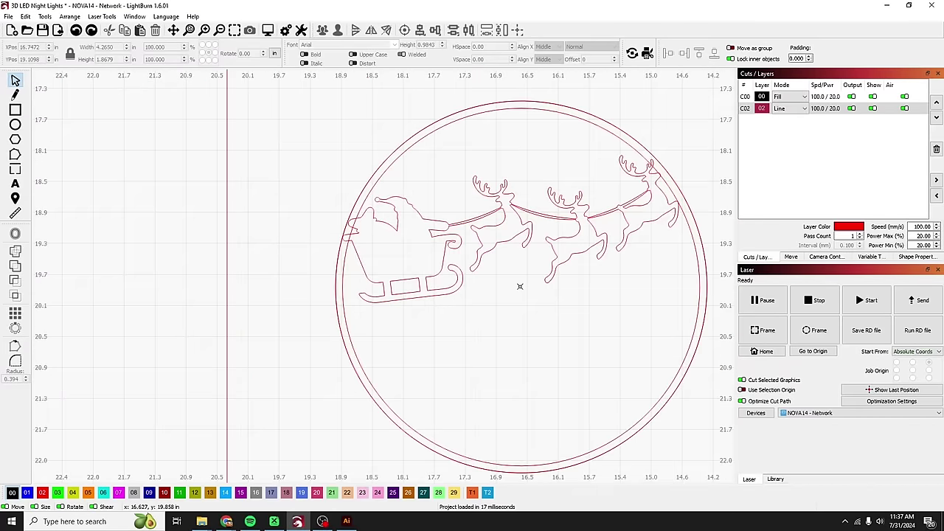
scroll(537, 292, "down", 1)
left_click(559, 270)
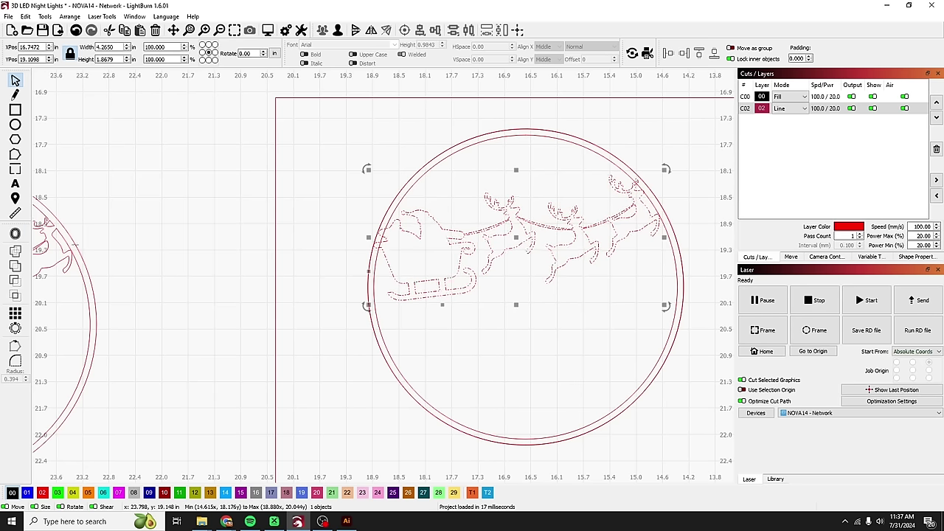
left_click(17, 236)
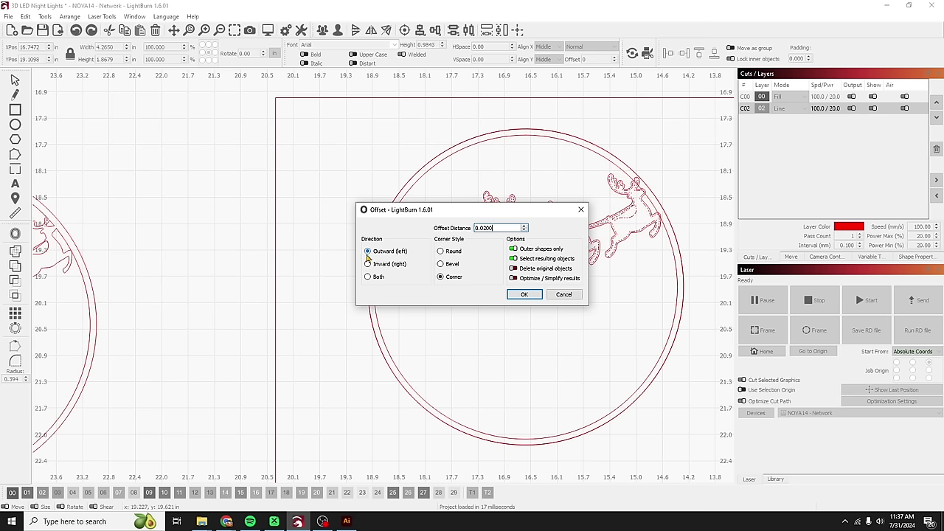
left_click(524, 294)
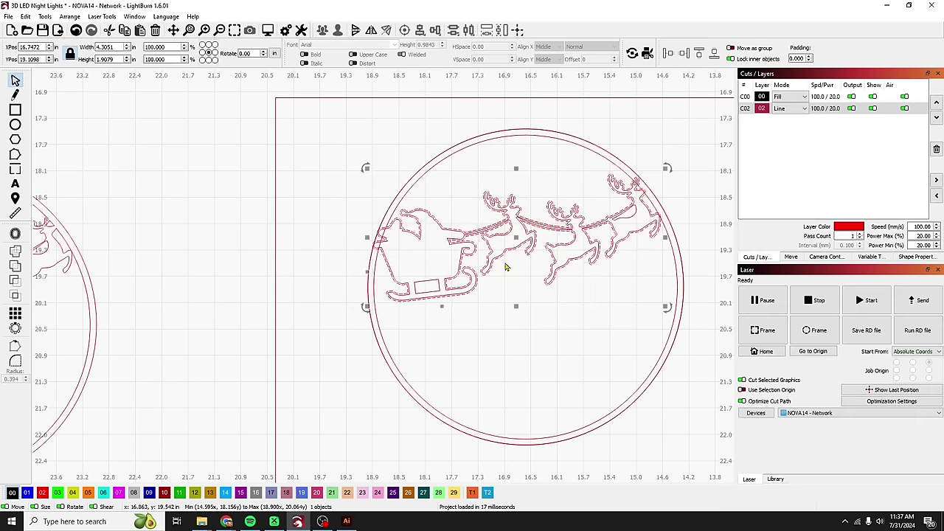
Step: Intersect the offset sleigh outline with its surrounding rectangle to clip it
left_click(463, 288)
left_click(439, 283)
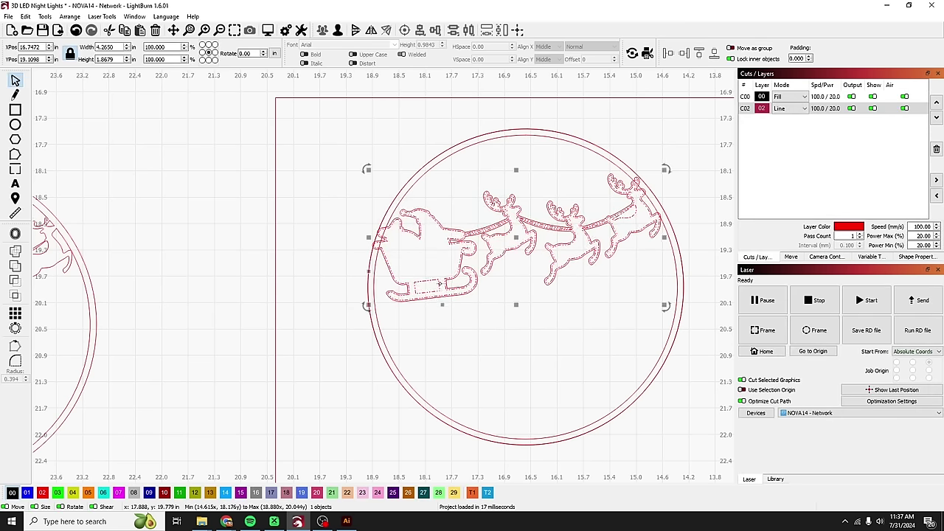
scroll(440, 282, "up", 3)
scroll(442, 231, "down", 1)
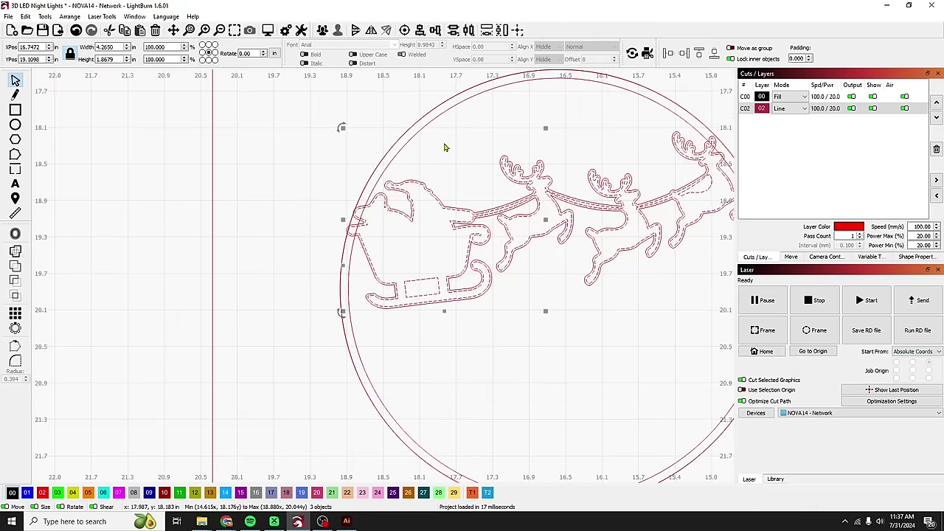
left_click(460, 222)
left_click(466, 251)
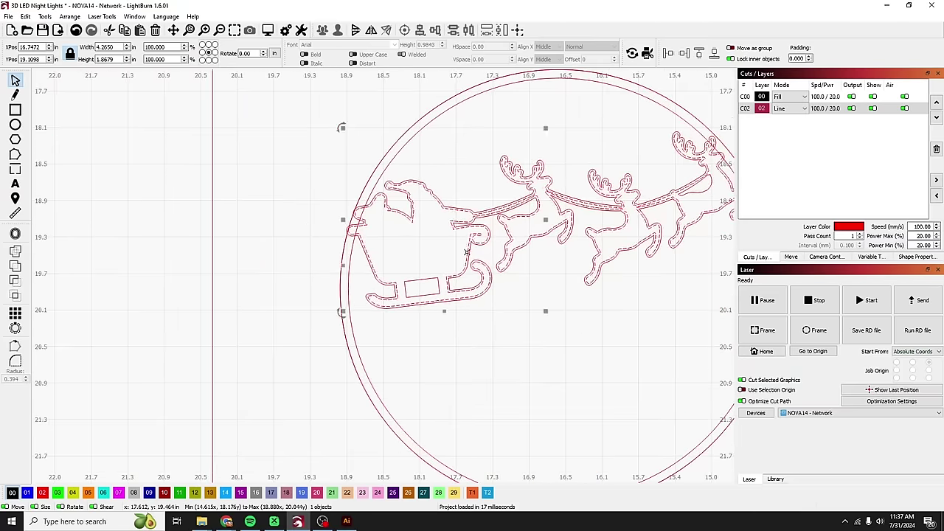
scroll(465, 251, "down", 2)
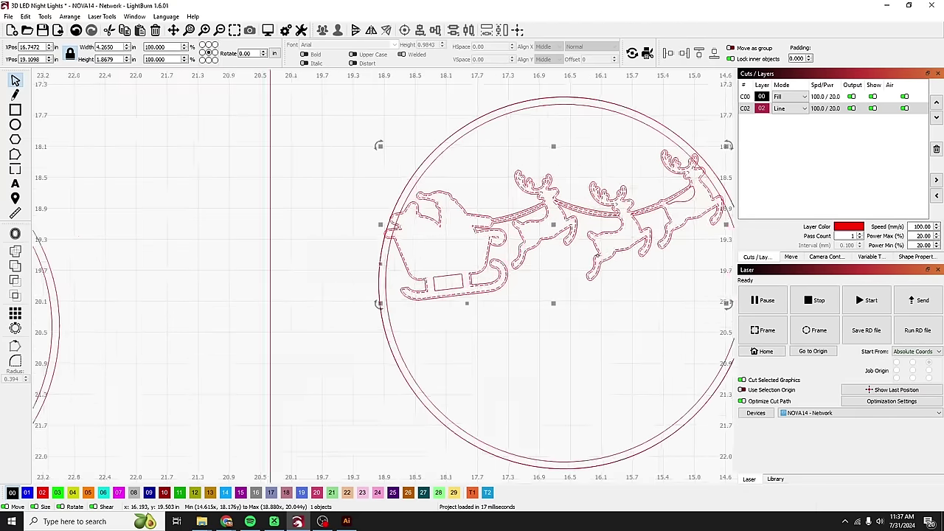
left_click(597, 256)
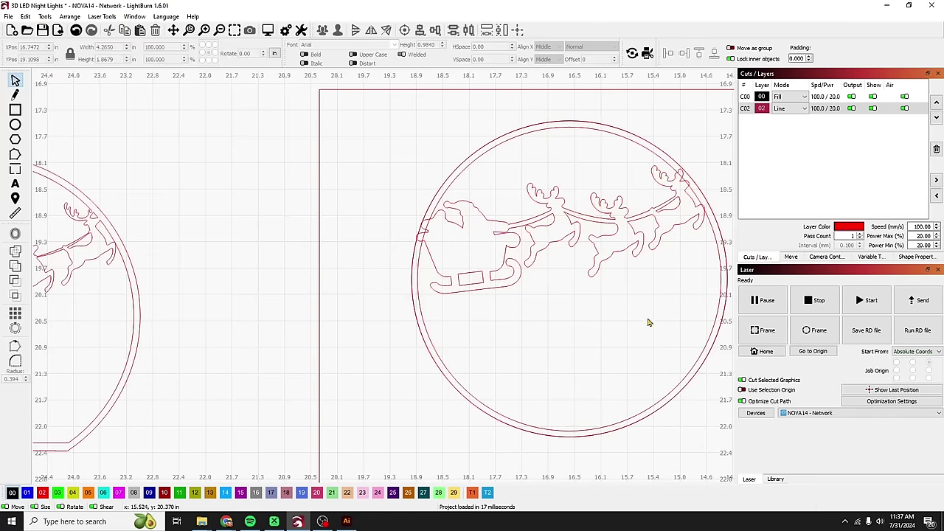
scroll(649, 322, "down", 1)
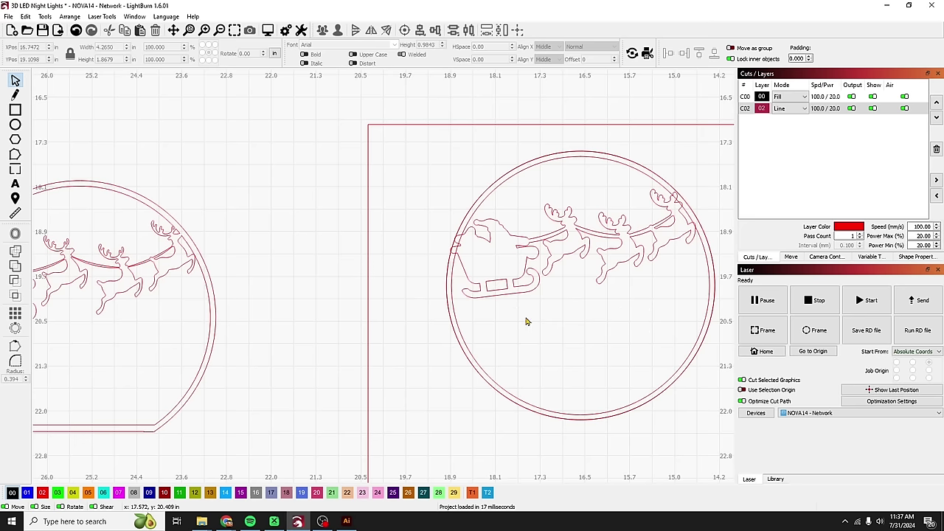
scroll(585, 289, "right", 3)
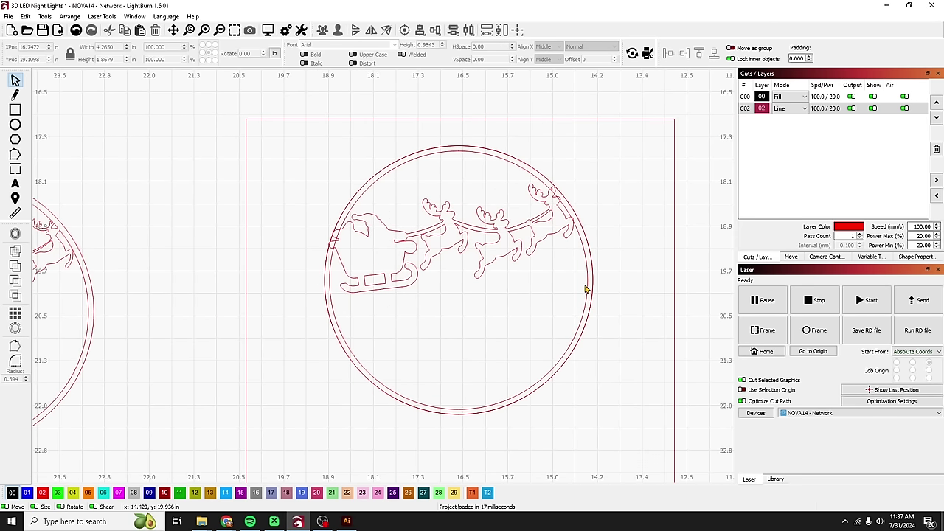
left_click(559, 235)
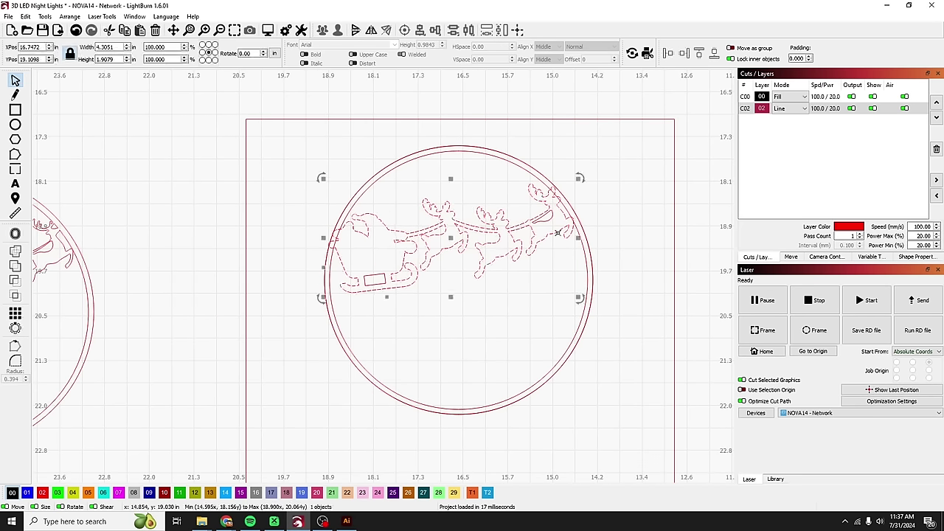
left_click(674, 240, "shift")
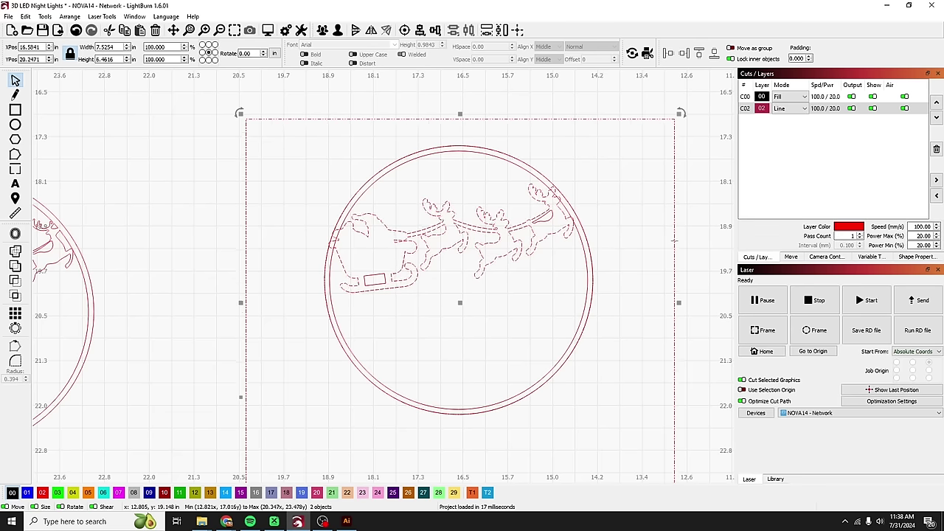
left_click(92, 29)
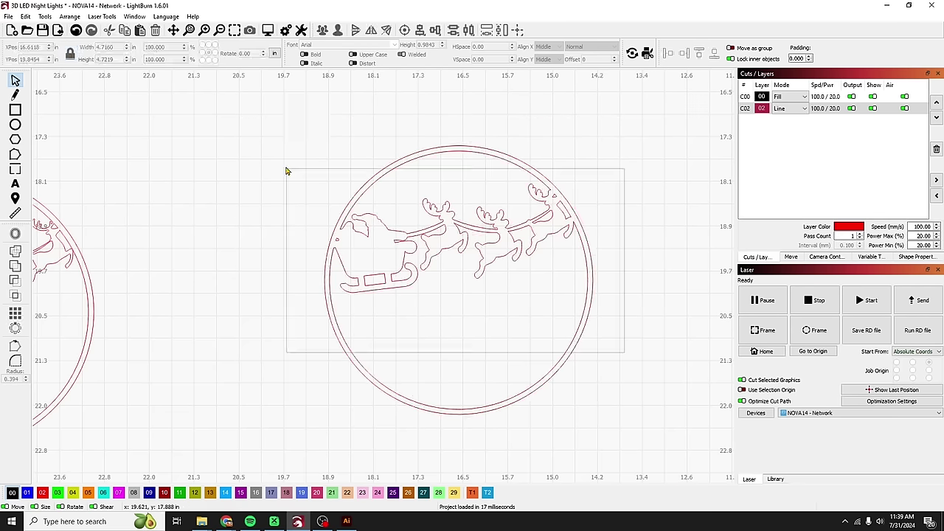
scroll(383, 164, "down", 3)
scroll(117, 220, "up", 3)
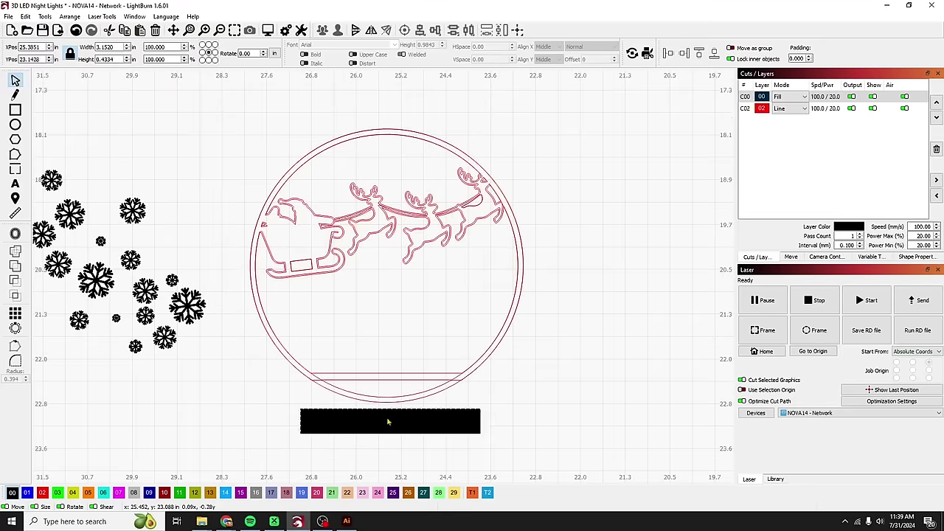